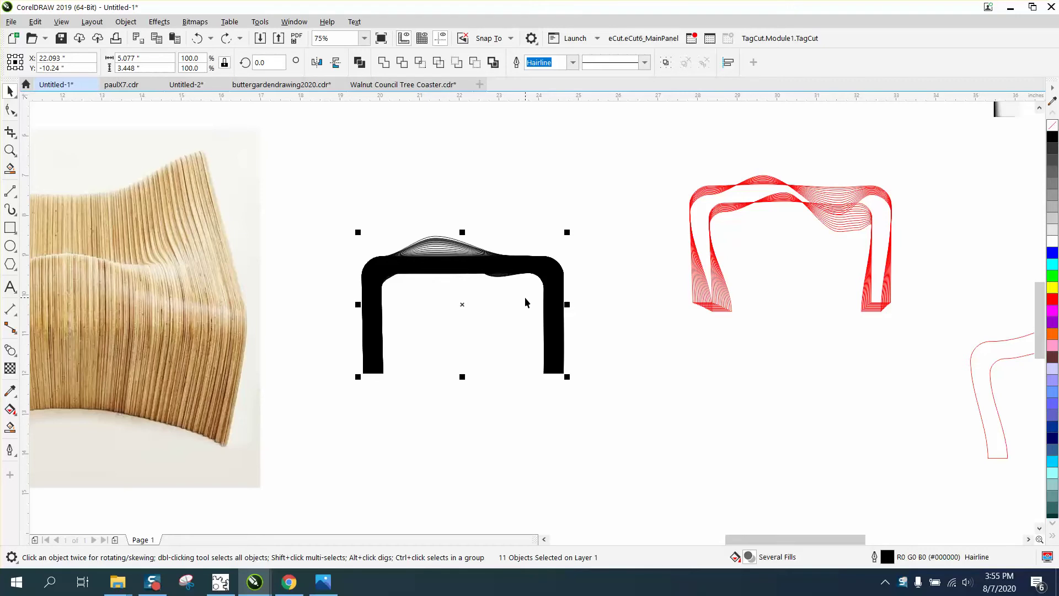
Move the black flat-topped bench outline well to the left of the wavy outline beside it
{"action": "scroll", "coordinate": [525, 302], "scroll_direction": "down", "scroll_amount": 4}
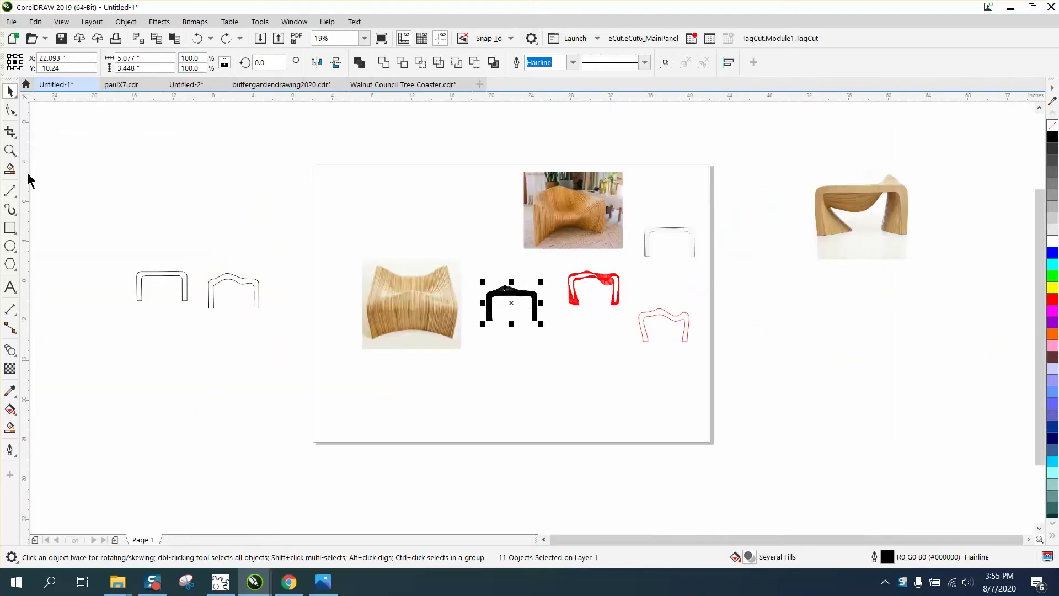
{"action": "left_click", "coordinate": [10, 150]}
{"action": "left_click_drag", "start_coordinate": [88, 237], "coordinate": [310, 339]}
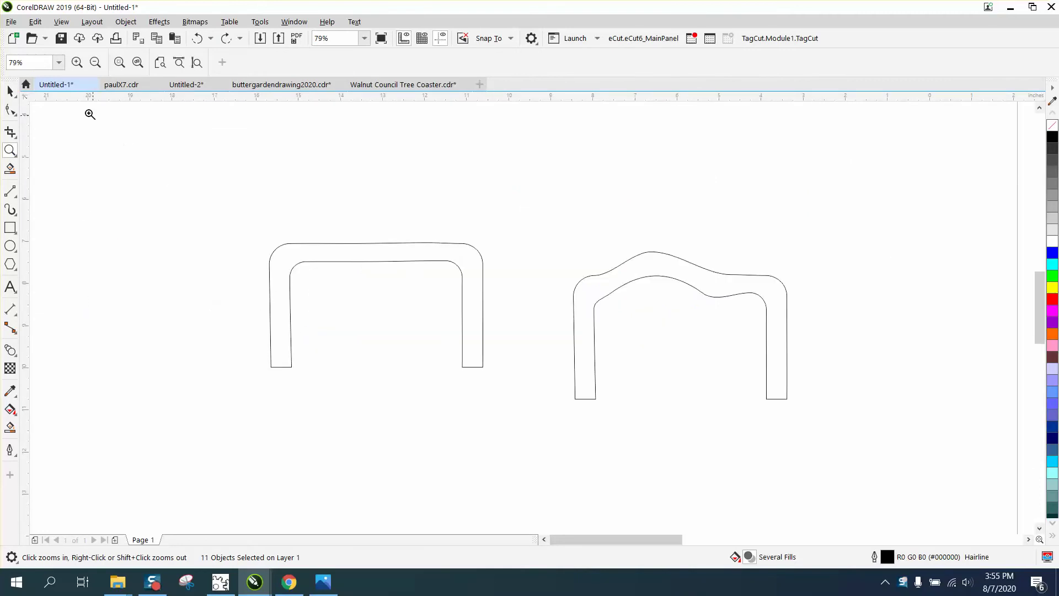
{"action": "left_click", "coordinate": [11, 93]}
{"action": "scroll", "coordinate": [576, 317], "scroll_direction": "down", "scroll_amount": 2}
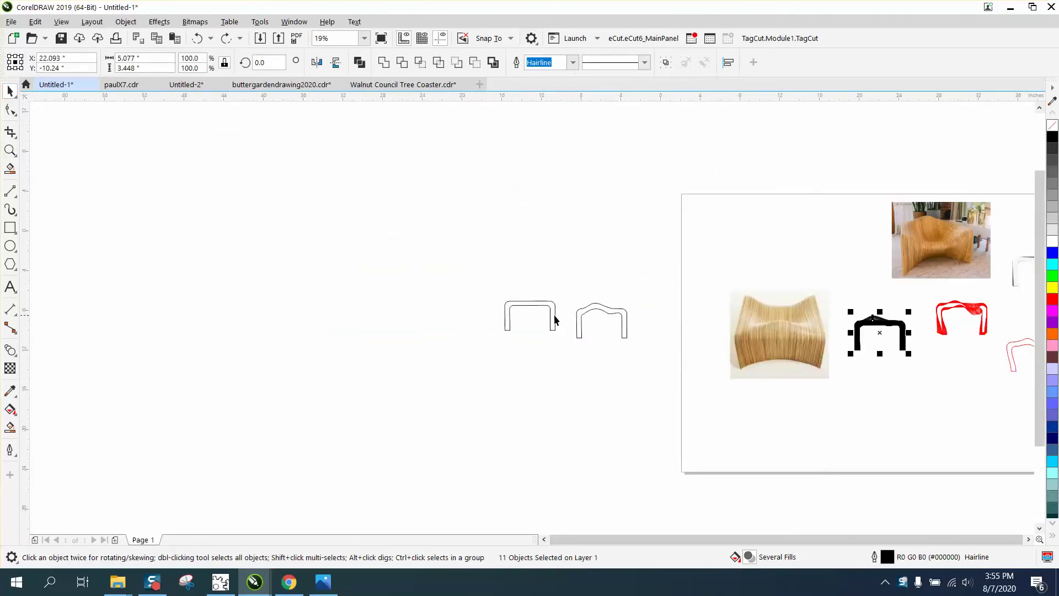
{"action": "left_click_drag", "start_coordinate": [555, 319], "coordinate": [230, 317]}
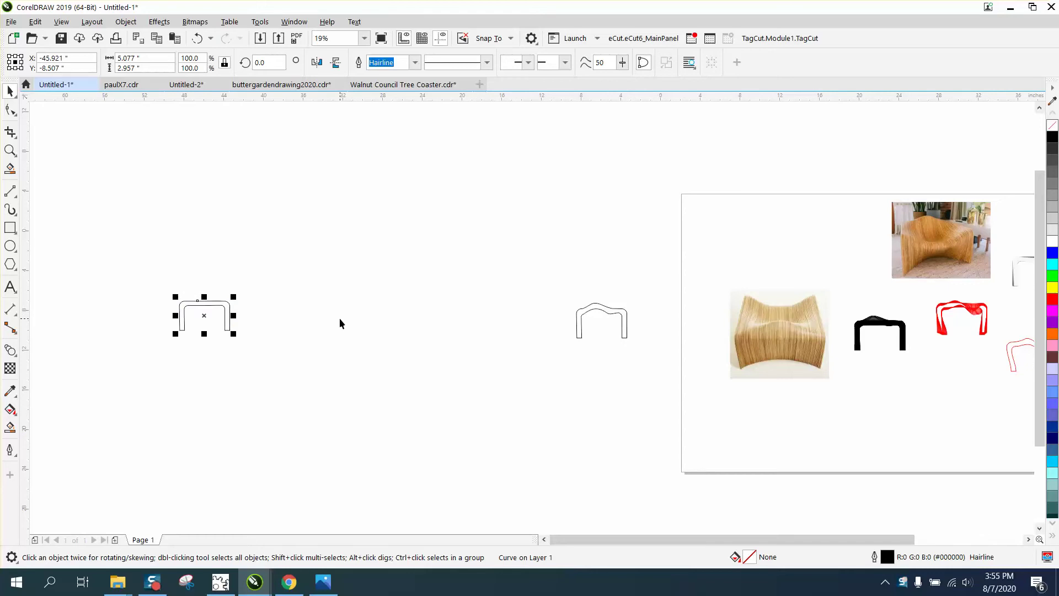
Shift the inner-edge node beside the wavy outline's left corner about 0.17 inches toward that corner
{"action": "left_click", "coordinate": [16, 150]}
{"action": "left_click_drag", "start_coordinate": [146, 279], "coordinate": [279, 346]}
{"action": "scroll", "coordinate": [282, 346], "scroll_direction": "down", "scroll_amount": 1}
{"action": "scroll", "coordinate": [322, 333], "scroll_direction": "down", "scroll_amount": 1}
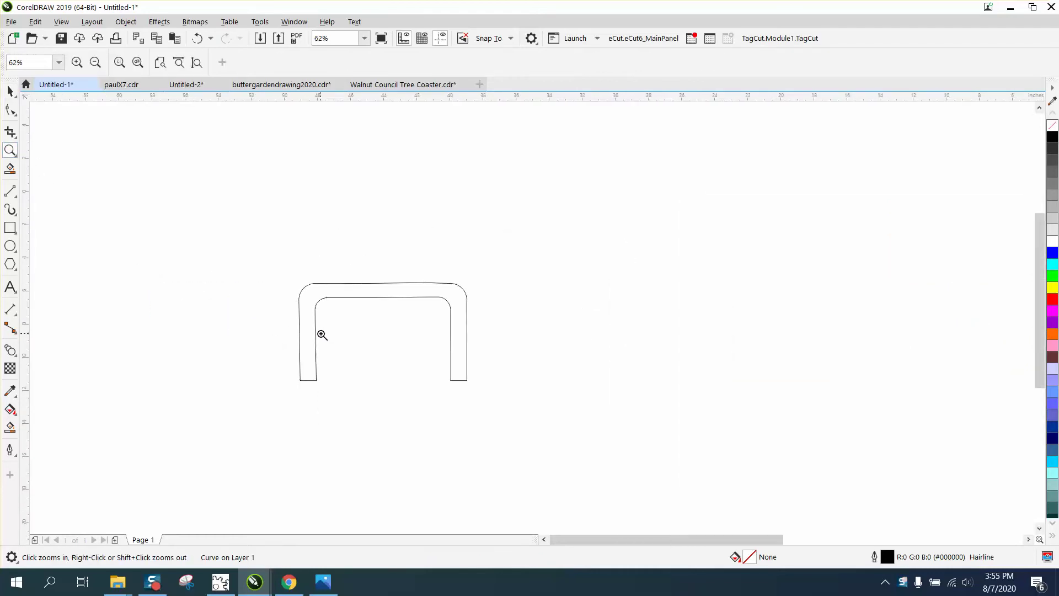
{"action": "scroll", "coordinate": [489, 351], "scroll_direction": "down", "scroll_amount": 1}
{"action": "scroll", "coordinate": [803, 375], "scroll_direction": "up", "scroll_amount": 3}
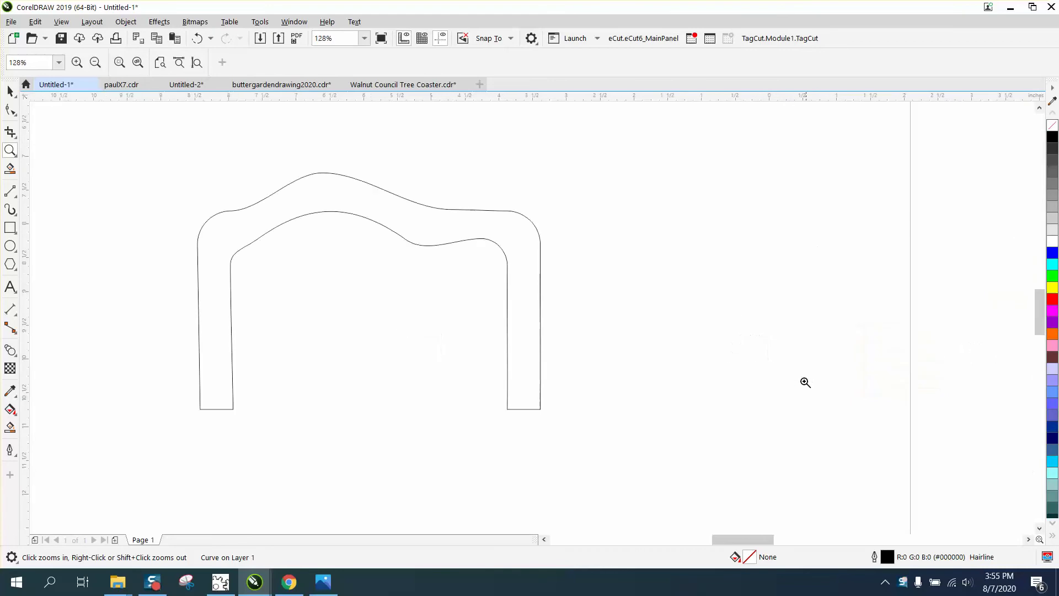
{"action": "left_click", "coordinate": [10, 108]}
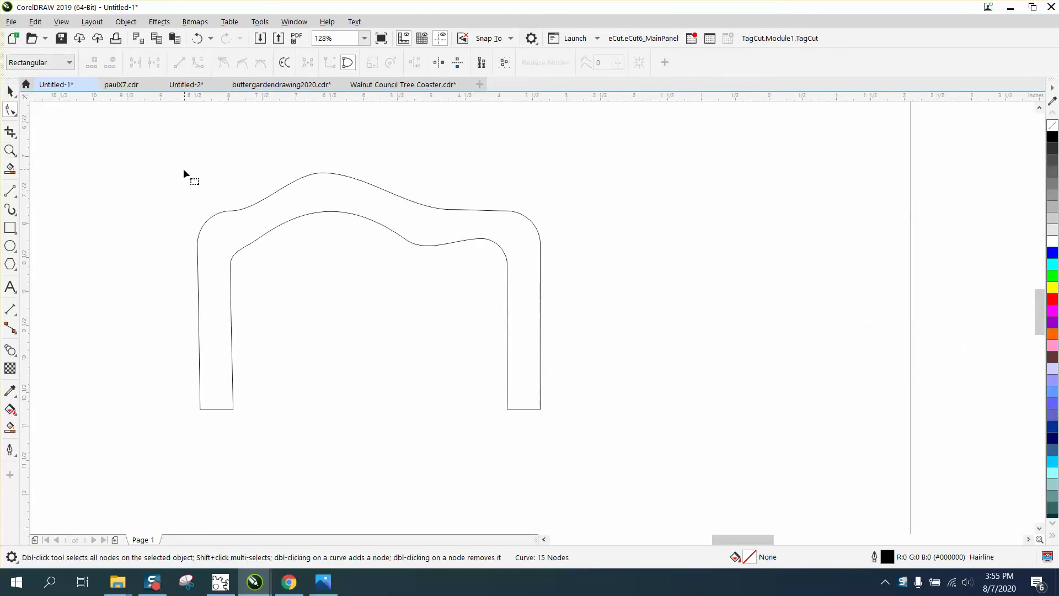
{"action": "left_click", "coordinate": [10, 109]}
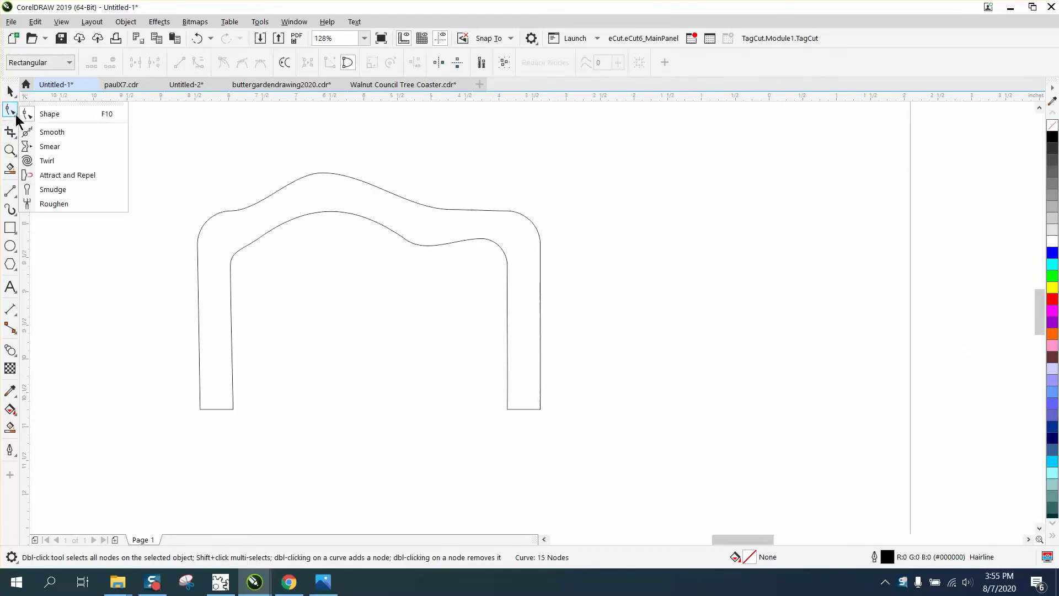
{"action": "left_click", "coordinate": [51, 115]}
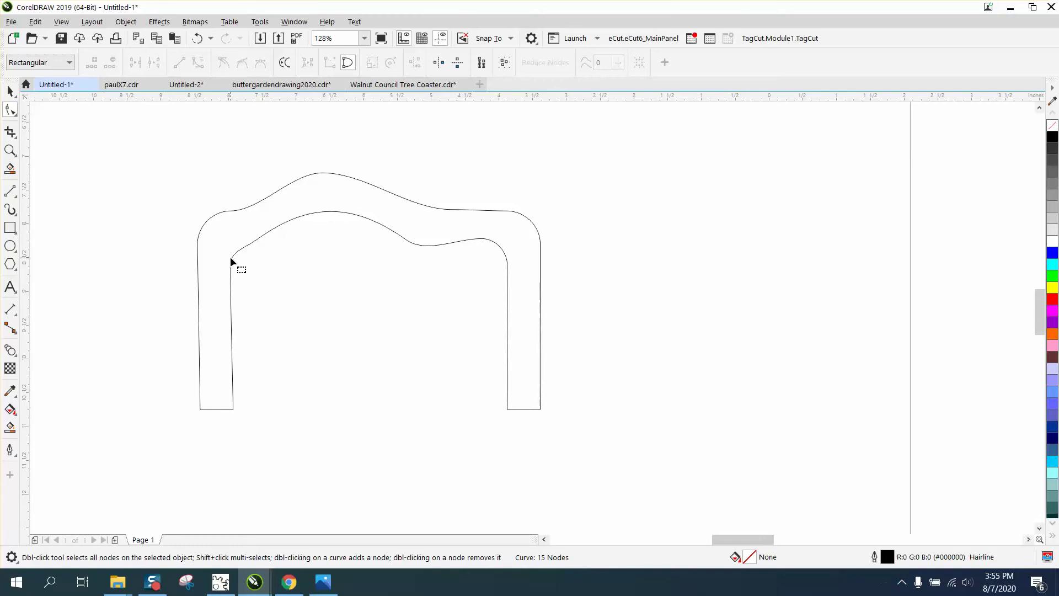
{"action": "left_click", "coordinate": [231, 256]}
{"action": "left_click", "coordinate": [255, 240]}
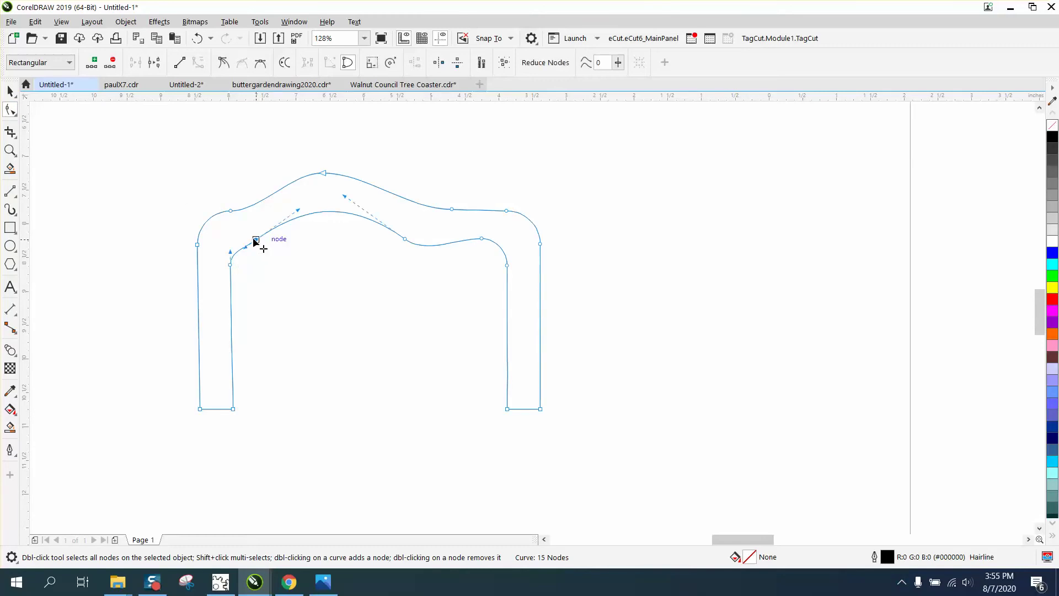
{"action": "left_click_drag", "start_coordinate": [256, 240], "coordinate": [244, 238]}
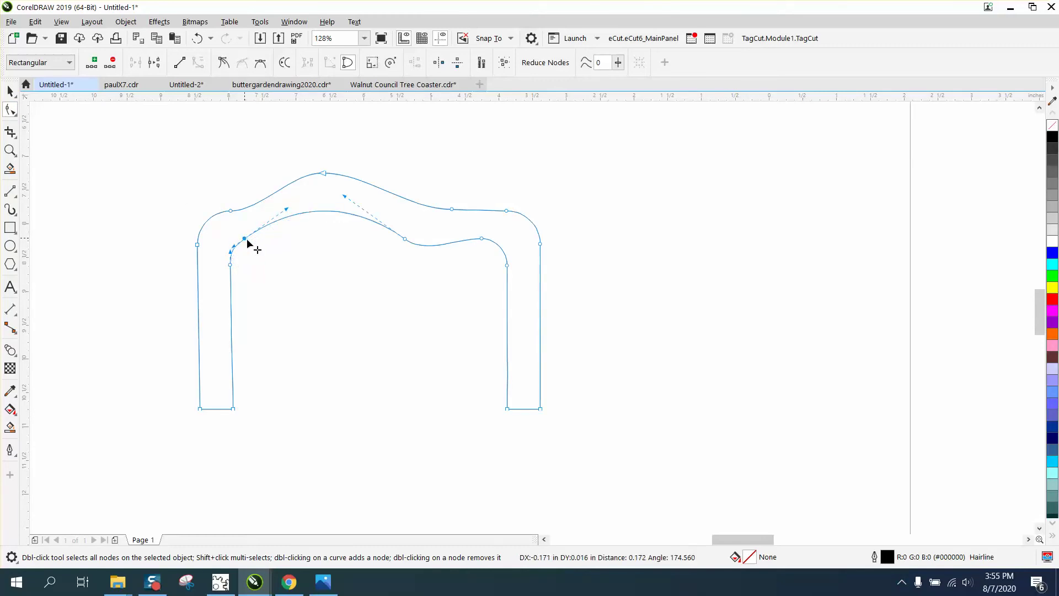
Reshape the wavy outline's inner arch by moving the curve at its crest and adjusting the node on its right slope
{"action": "left_click", "coordinate": [330, 206]}
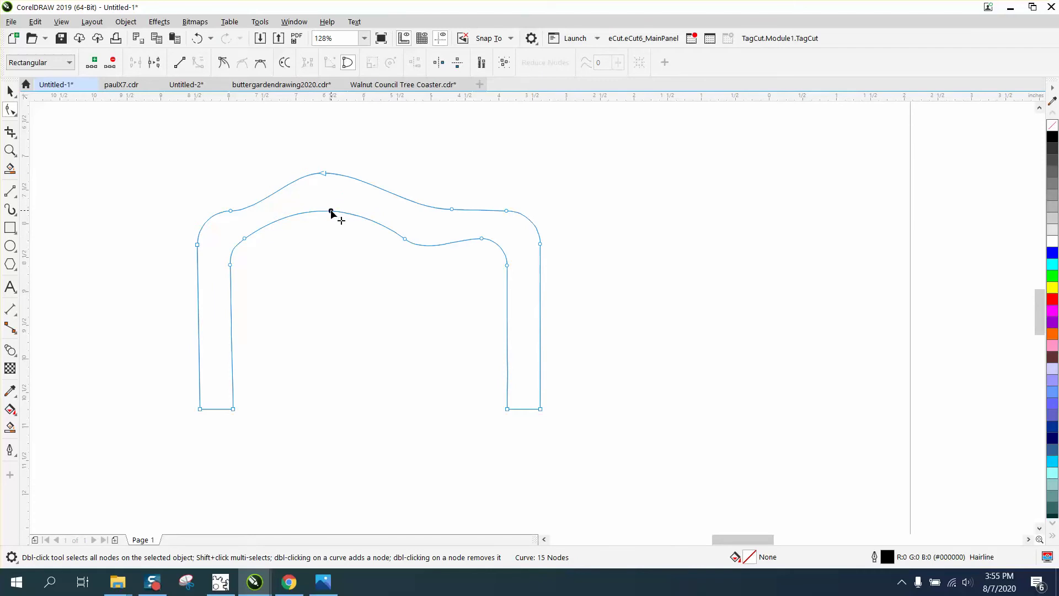
{"action": "left_click_drag", "start_coordinate": [331, 211], "coordinate": [336, 203]}
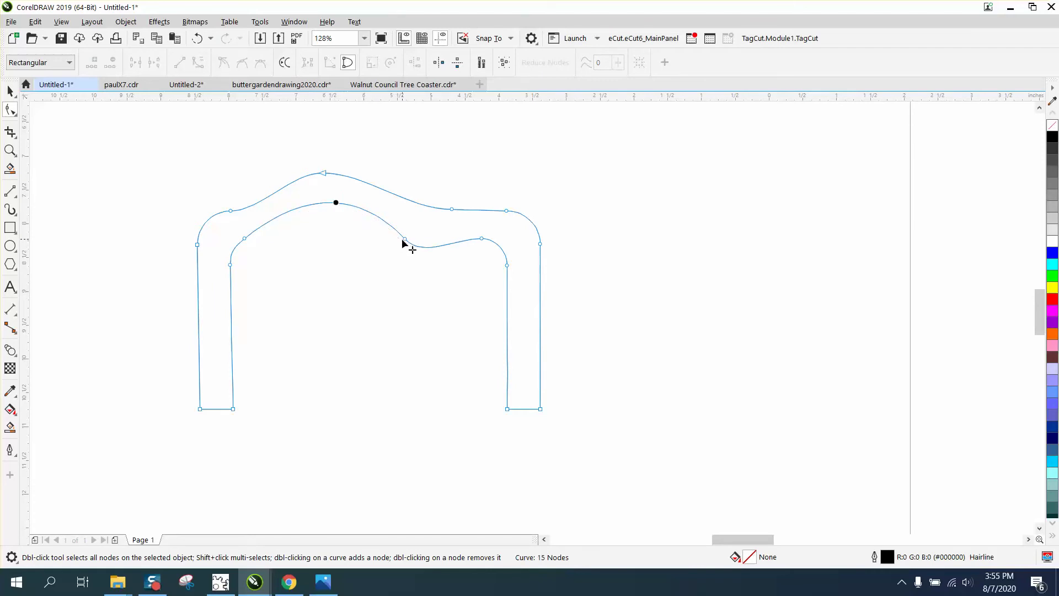
{"action": "left_click", "coordinate": [405, 240]}
{"action": "left_click_drag", "start_coordinate": [422, 258], "coordinate": [427, 255]}
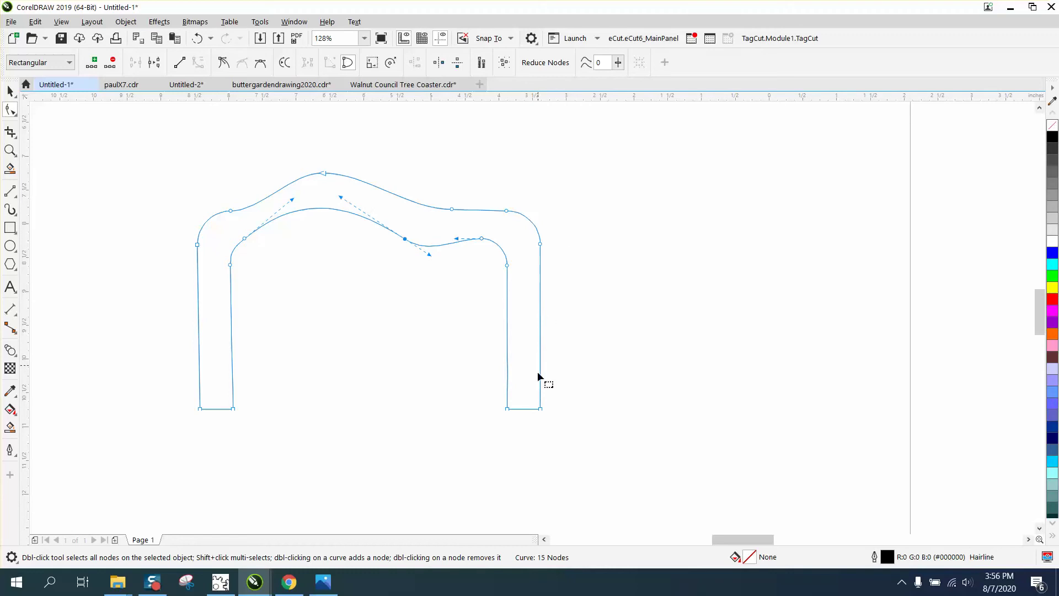
Blend the flat-topped outline into the wavy outline using 10 intermediate steps
{"action": "scroll", "coordinate": [532, 386], "scroll_direction": "down", "scroll_amount": 6}
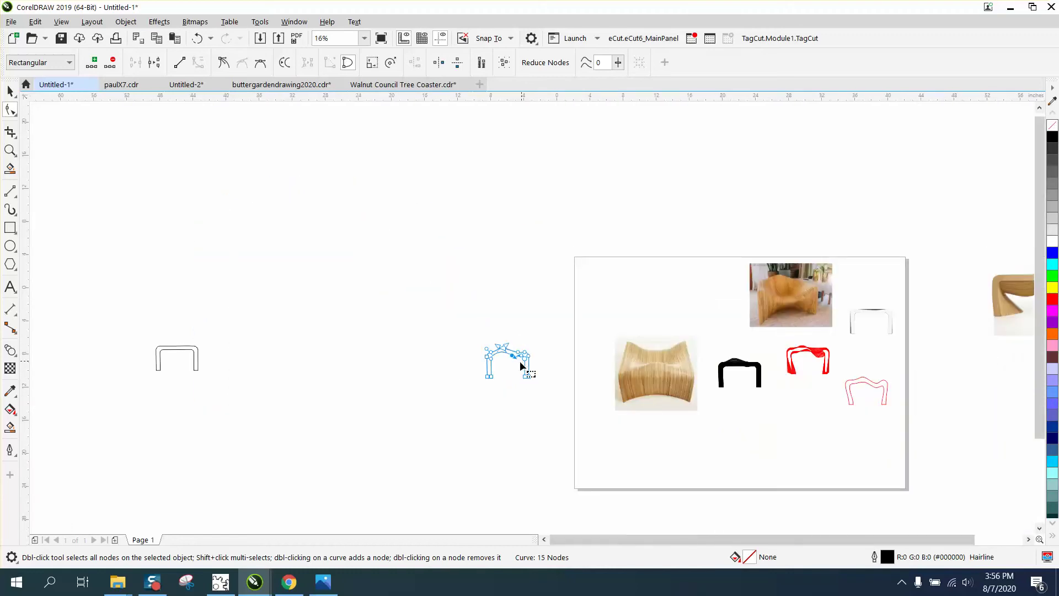
{"action": "left_click", "coordinate": [10, 92]}
{"action": "left_click_drag", "start_coordinate": [116, 279], "coordinate": [160, 336]}
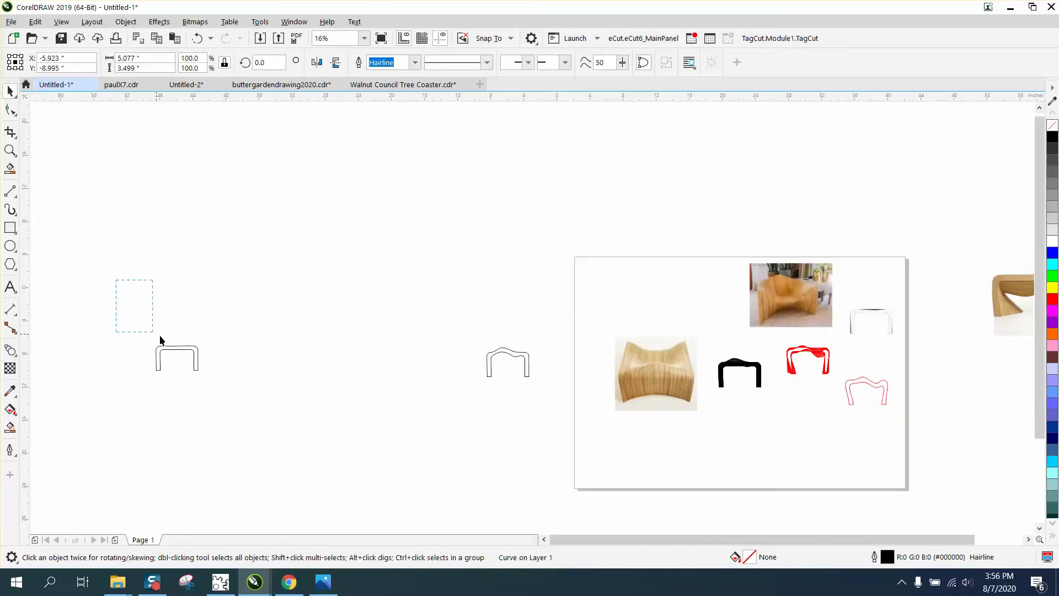
{"action": "left_click_drag", "start_coordinate": [469, 421], "coordinate": [540, 424]}
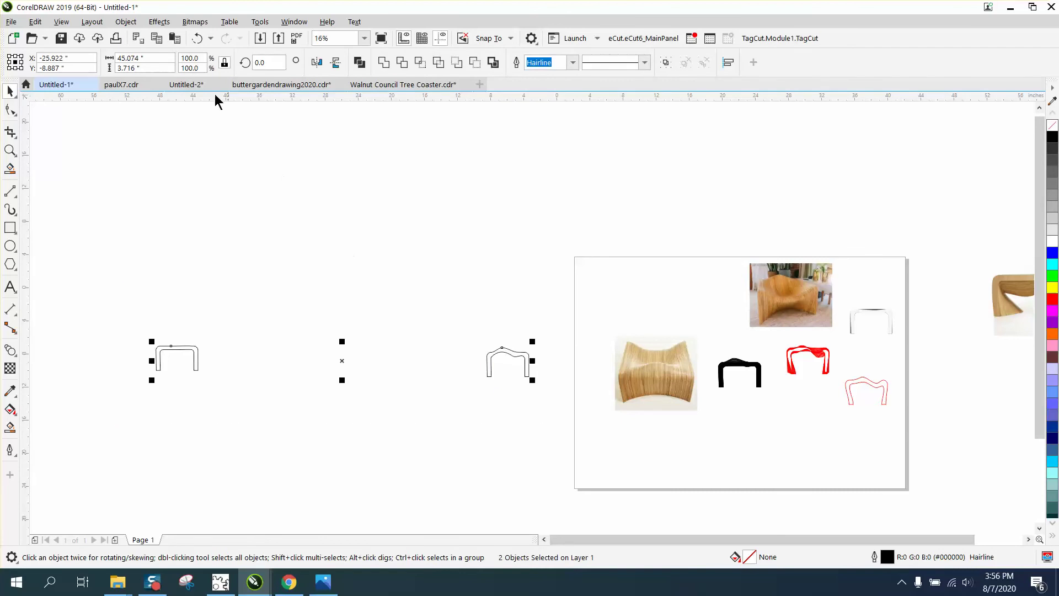
{"action": "left_click", "coordinate": [158, 23]}
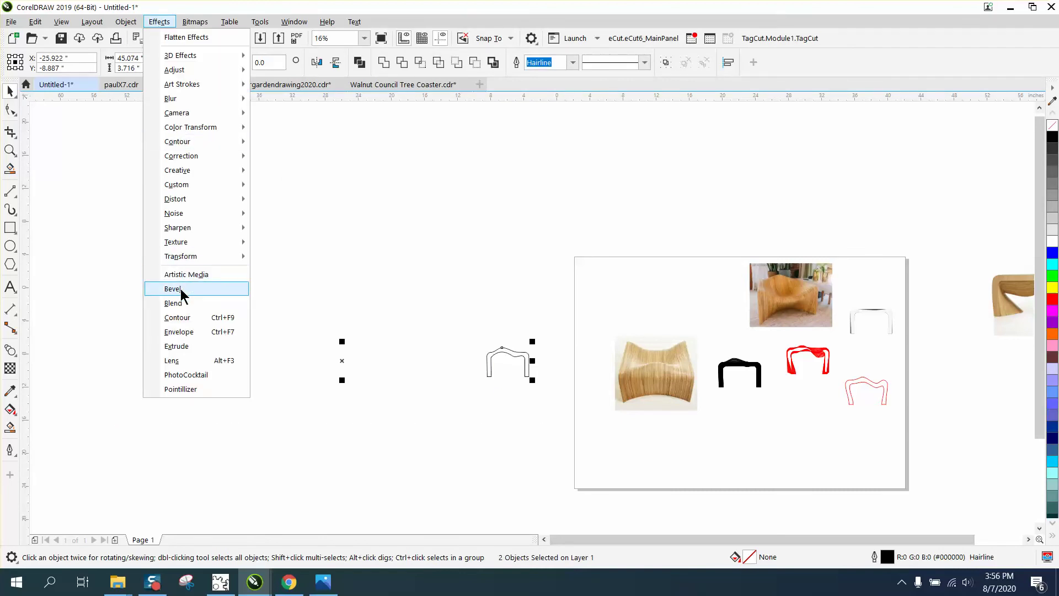
{"action": "left_click", "coordinate": [173, 303]}
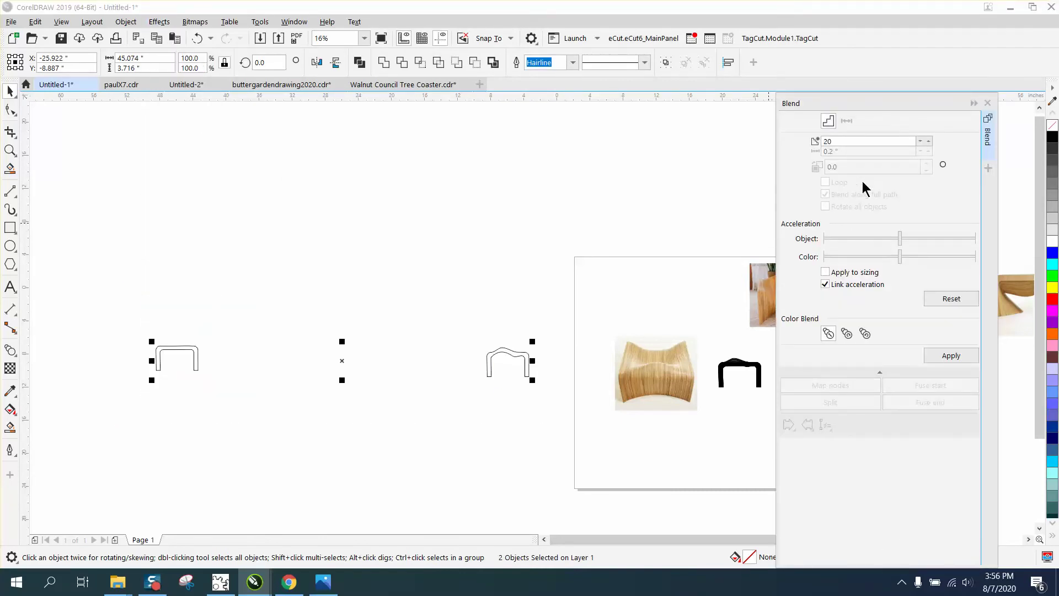
{"action": "left_click_drag", "start_coordinate": [857, 141], "coordinate": [785, 154]}
{"action": "type", "text": "10"}
{"action": "left_click", "coordinate": [951, 357]}
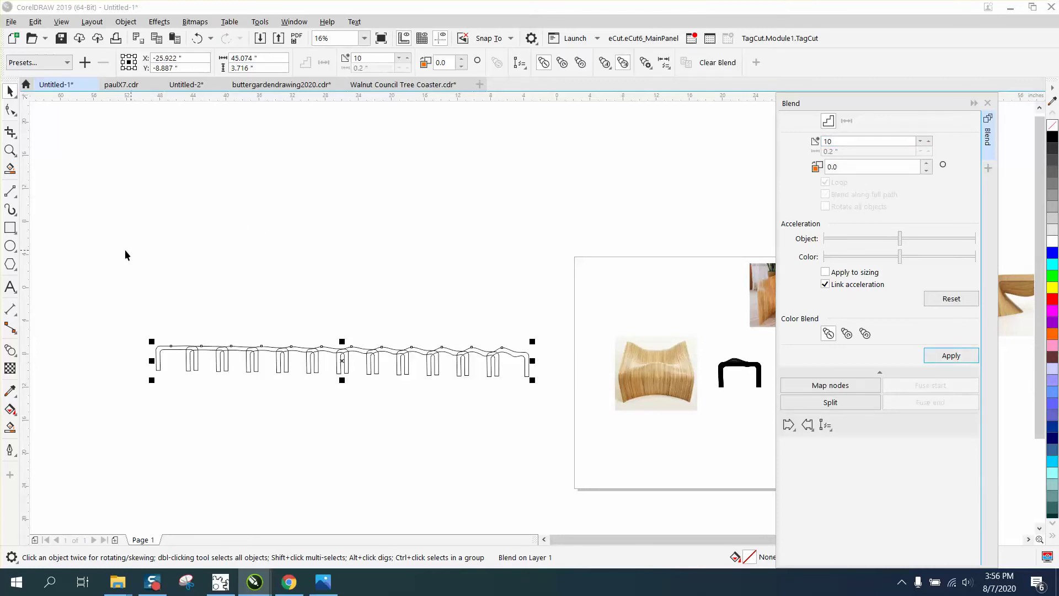
Close the blend settings and break the blend between the two bench outlines apart
{"action": "left_click_drag", "start_coordinate": [109, 286], "coordinate": [549, 430]}
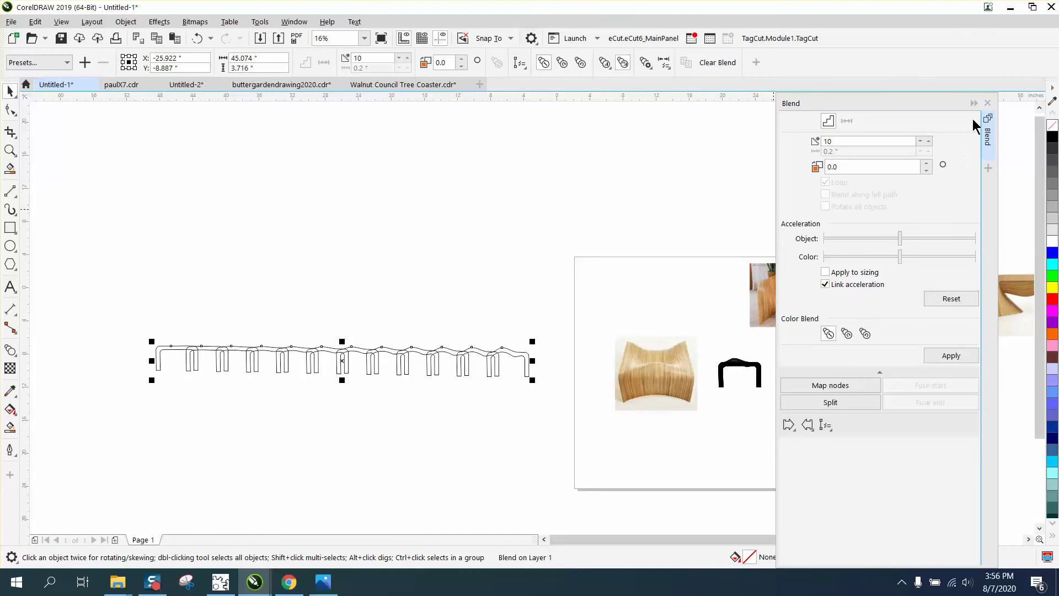
{"action": "left_click", "coordinate": [987, 103]}
{"action": "left_click", "coordinate": [126, 21]}
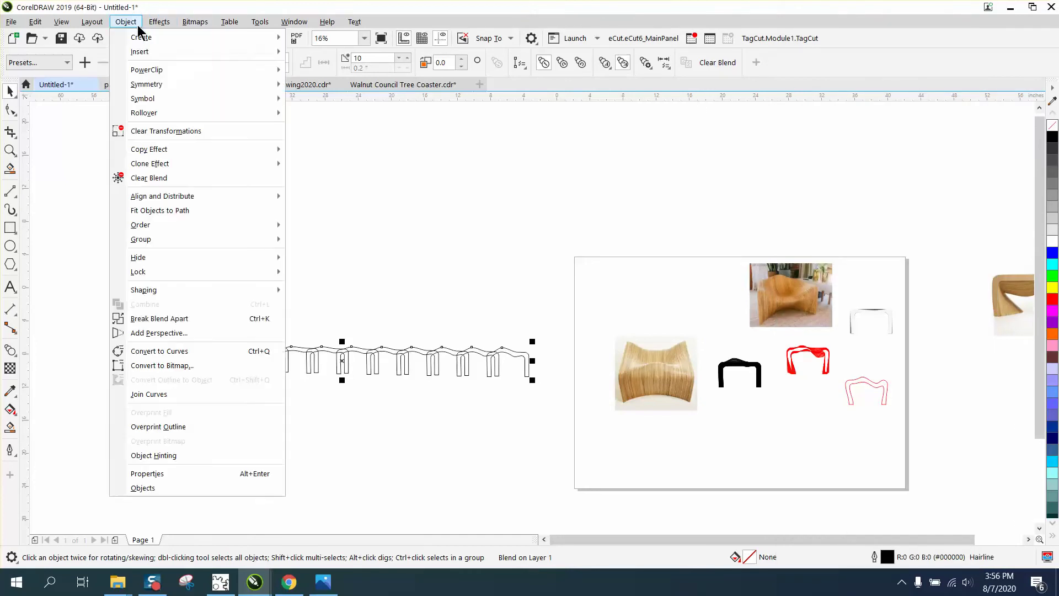
{"action": "left_click", "coordinate": [166, 318]}
Select the whole chain of blended outlines and ungroup it into individual curves
{"action": "left_click_drag", "start_coordinate": [120, 311], "coordinate": [155, 362]}
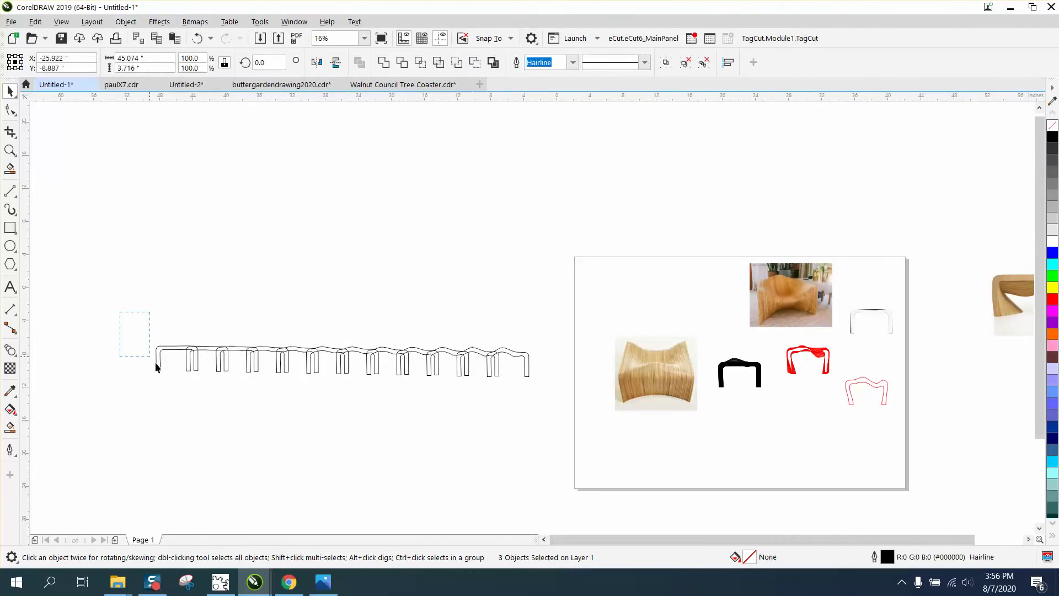
{"action": "left_click_drag", "start_coordinate": [528, 418], "coordinate": [538, 416]}
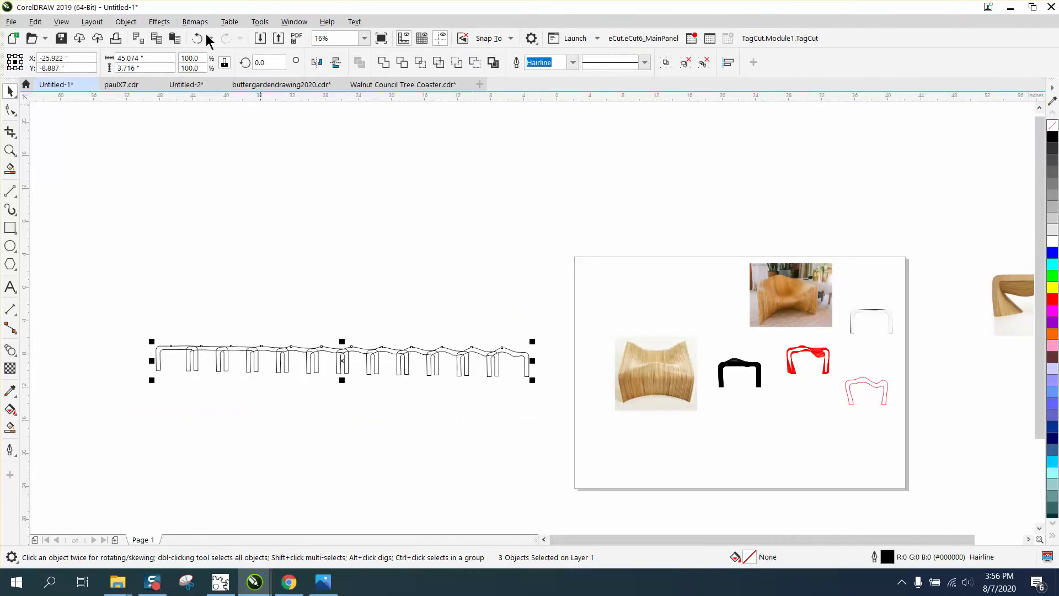
{"action": "left_click", "coordinate": [126, 22]}
{"action": "mouse_move", "coordinate": [200, 239]}
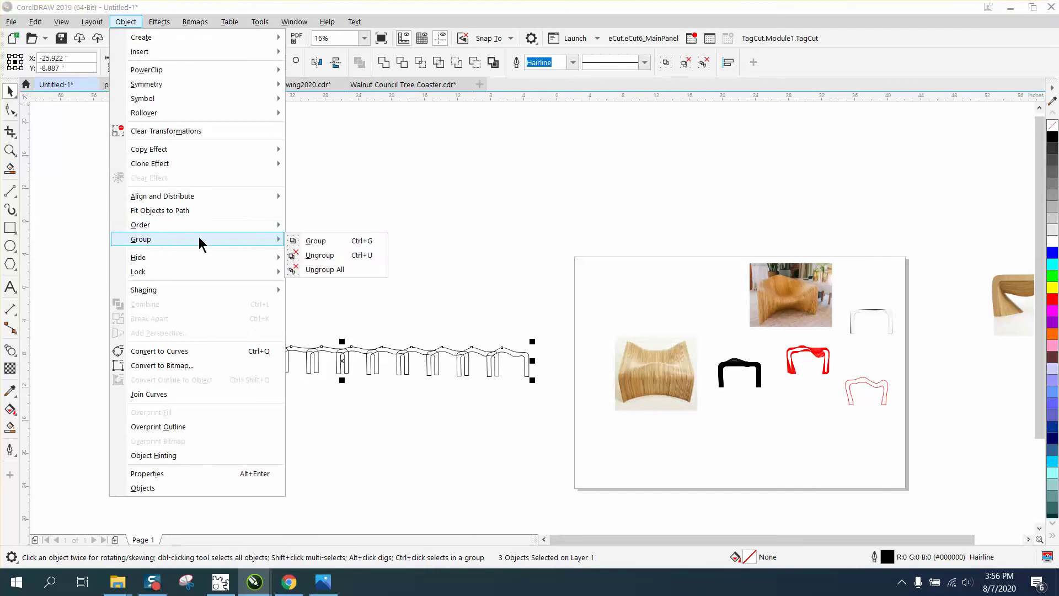
{"action": "left_click", "coordinate": [308, 252]}
Move the three leftmost outlines one by one into a separate row above the chain
{"action": "left_click", "coordinate": [170, 330]}
{"action": "left_click_drag", "start_coordinate": [170, 348], "coordinate": [173, 263]}
{"action": "left_click_drag", "start_coordinate": [209, 354], "coordinate": [227, 265]}
{"action": "left_click_drag", "start_coordinate": [241, 351], "coordinate": [276, 270]}
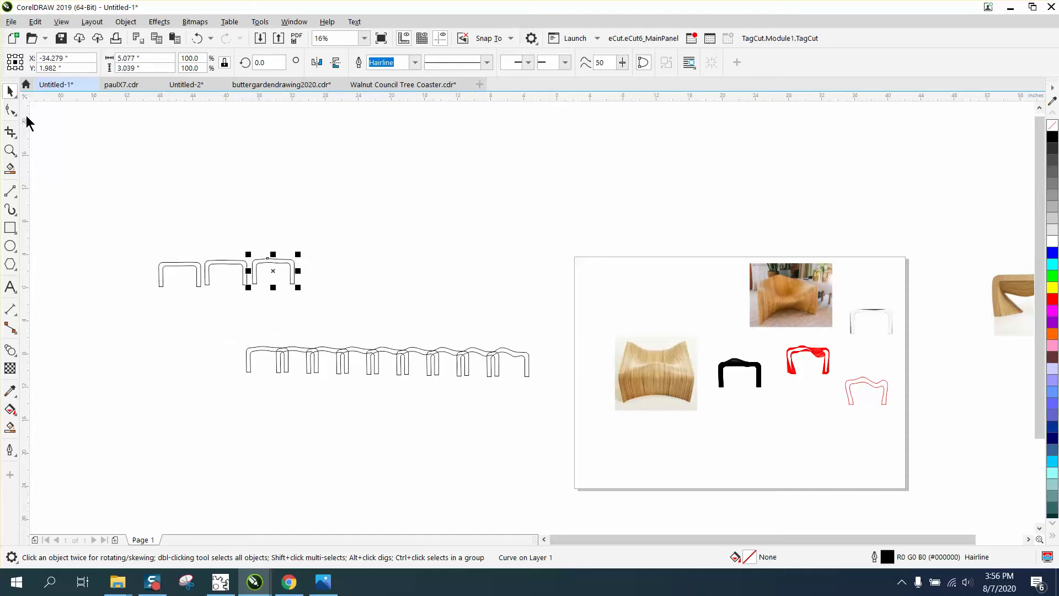
Undo the moves of the three outlines
{"action": "left_click", "coordinate": [198, 38]}
{"action": "left_click", "coordinate": [198, 38]}
{"action": "left_click", "coordinate": [198, 39]}
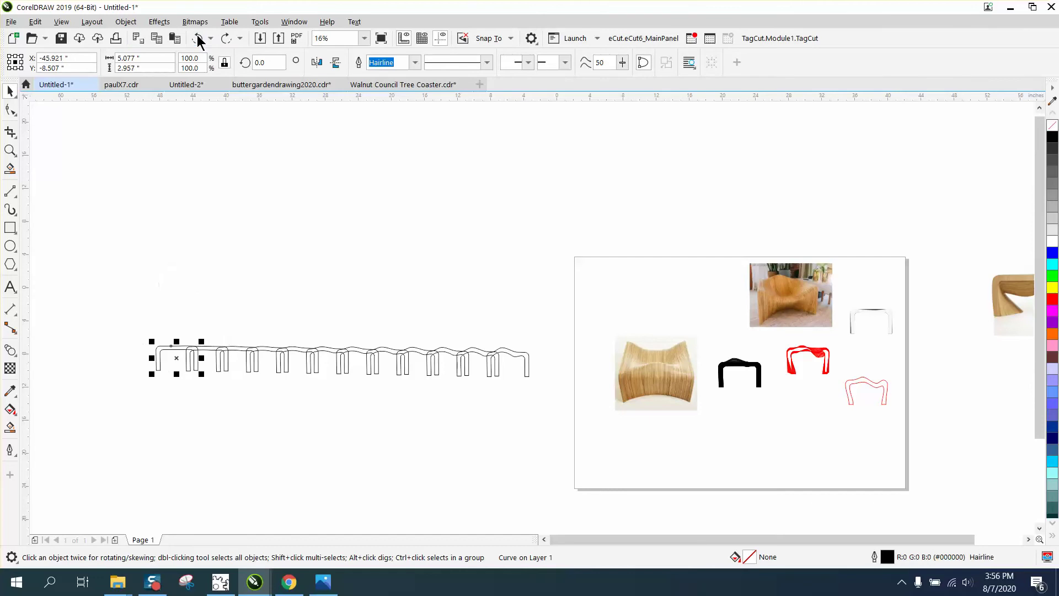
Move all twelve bench outlines together down and to the left, farther away from the page, and deselect them
{"action": "scroll", "coordinate": [138, 116], "scroll_direction": "down", "scroll_amount": 1}
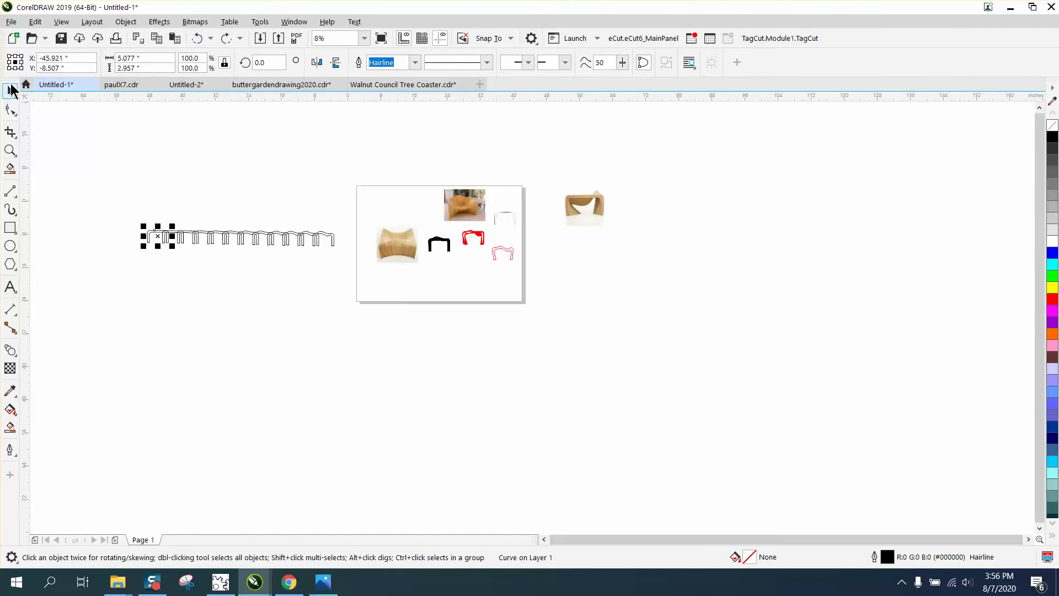
{"action": "left_click", "coordinate": [11, 156]}
{"action": "left_click_drag", "start_coordinate": [111, 201], "coordinate": [506, 319]}
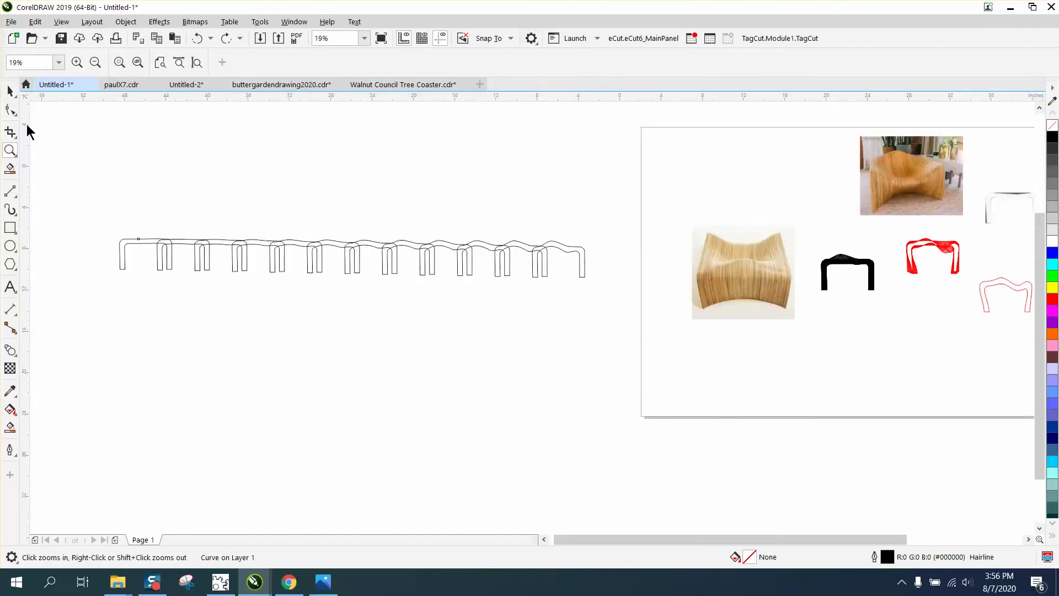
{"action": "scroll", "coordinate": [587, 229], "scroll_direction": "down", "scroll_amount": 1}
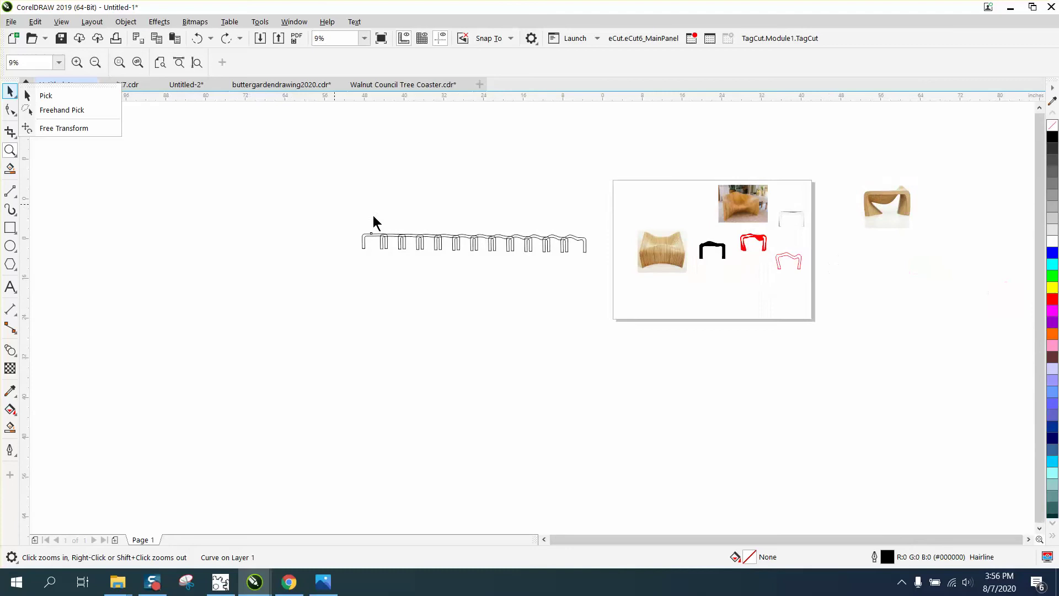
{"action": "left_click", "coordinate": [10, 91]}
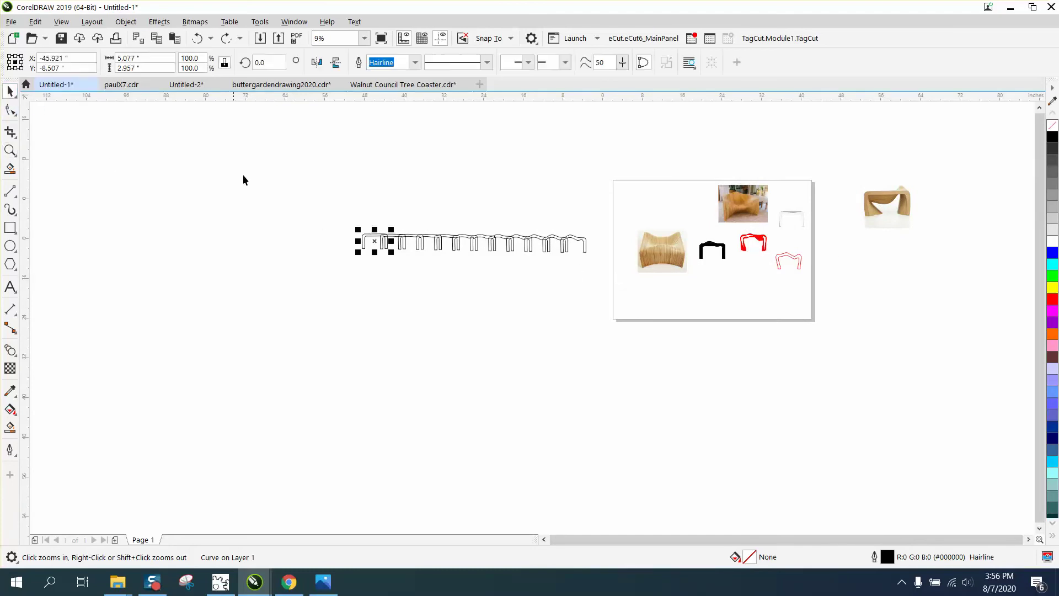
{"action": "left_click_drag", "start_coordinate": [260, 189], "coordinate": [601, 274]}
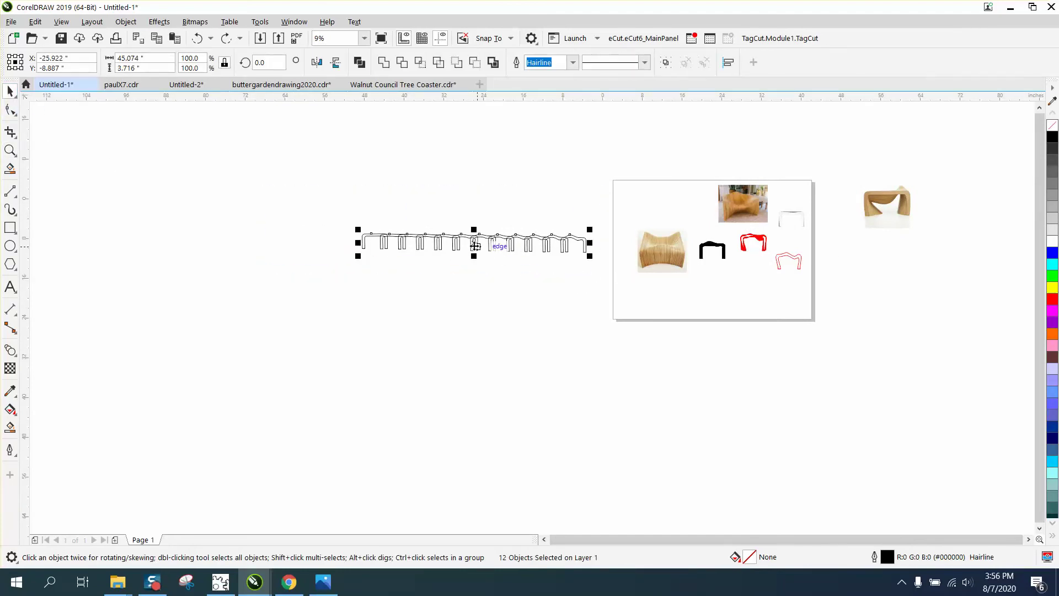
{"action": "left_click_drag", "start_coordinate": [476, 247], "coordinate": [199, 351]}
{"action": "left_click", "coordinate": [318, 341]}
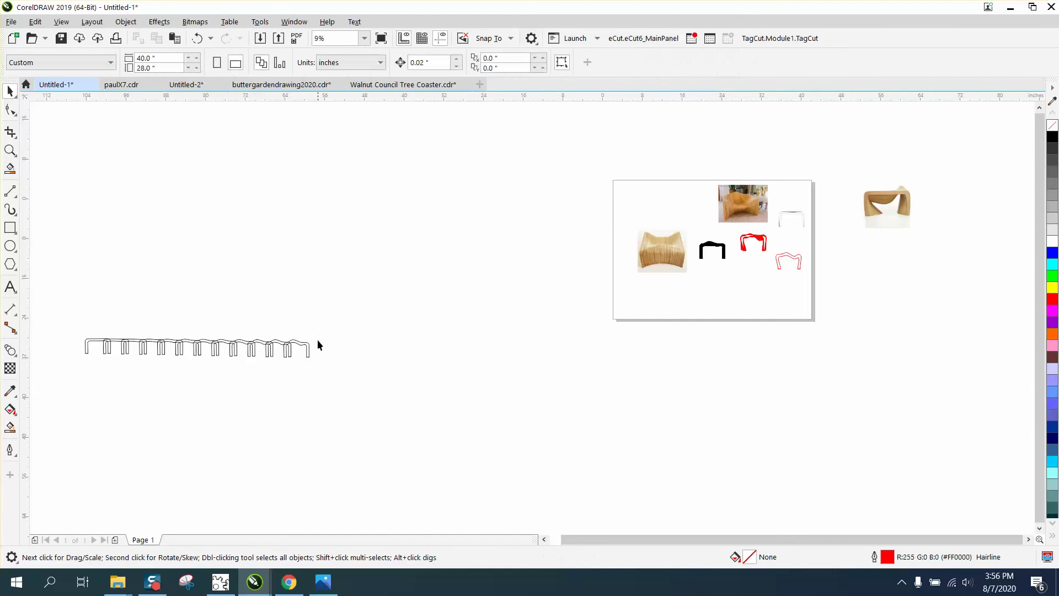
Move the last outline well to the right of the chain and distribute all twelve outlines evenly by their horizontal centers
{"action": "left_click_drag", "start_coordinate": [307, 352], "coordinate": [480, 361]}
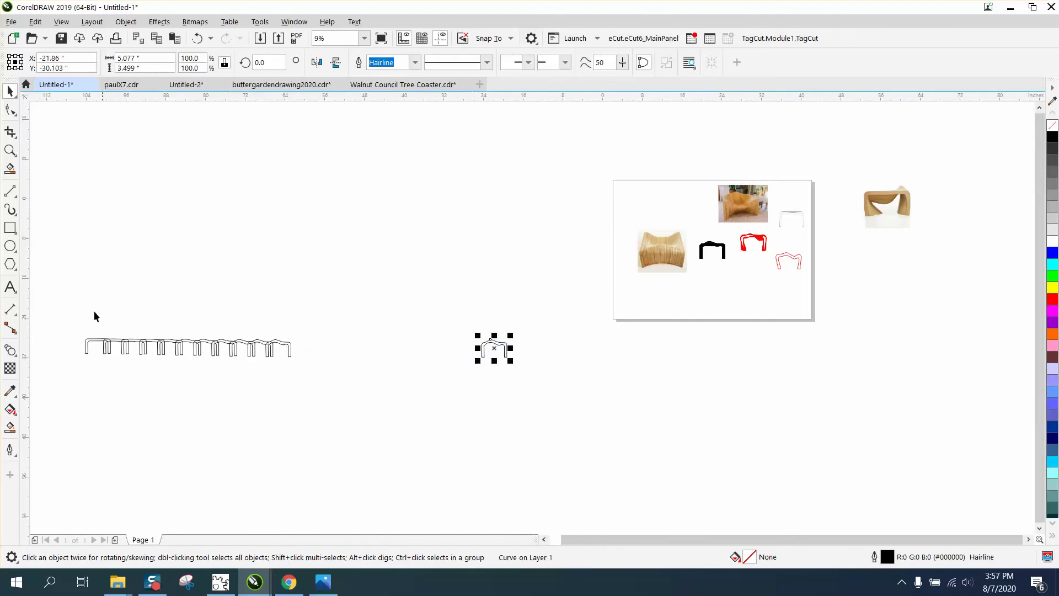
{"action": "left_click_drag", "start_coordinate": [64, 311], "coordinate": [295, 397]}
{"action": "left_click_drag", "start_coordinate": [531, 407], "coordinate": [532, 408]}
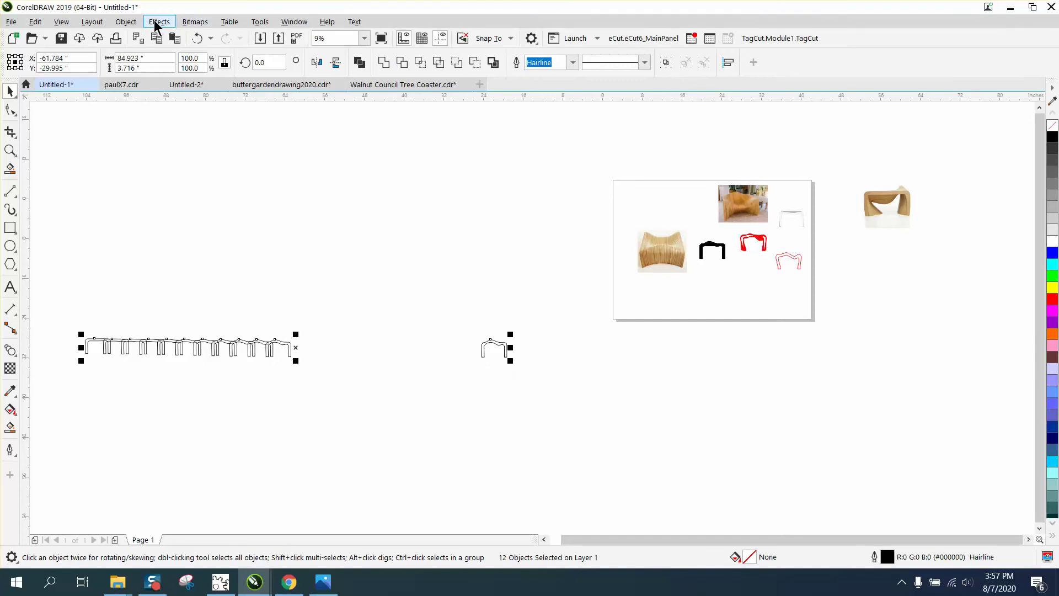
{"action": "left_click", "coordinate": [125, 22]}
{"action": "mouse_move", "coordinate": [266, 199]}
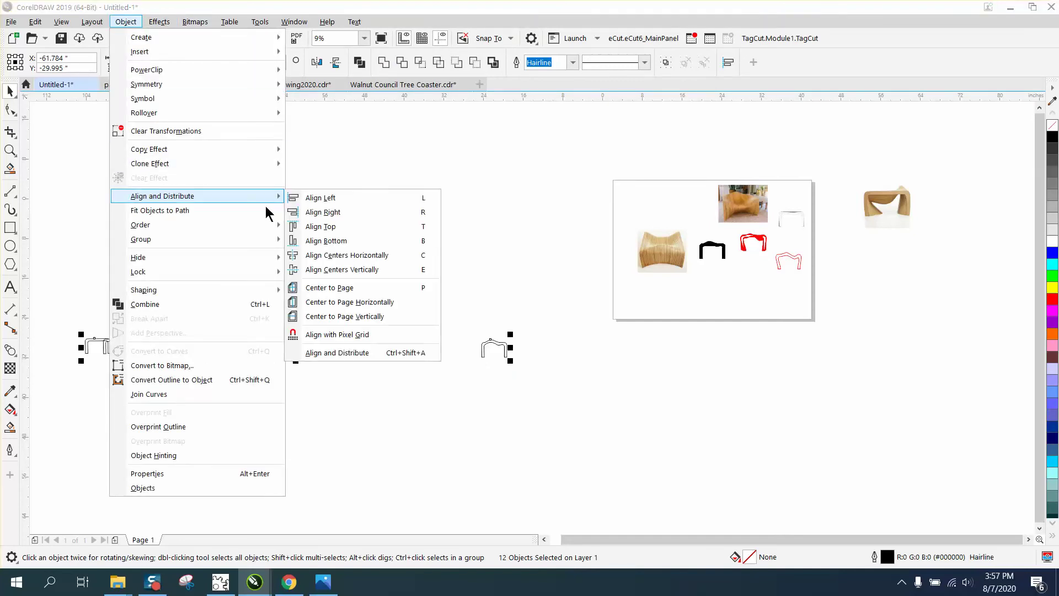
{"action": "left_click", "coordinate": [327, 353]}
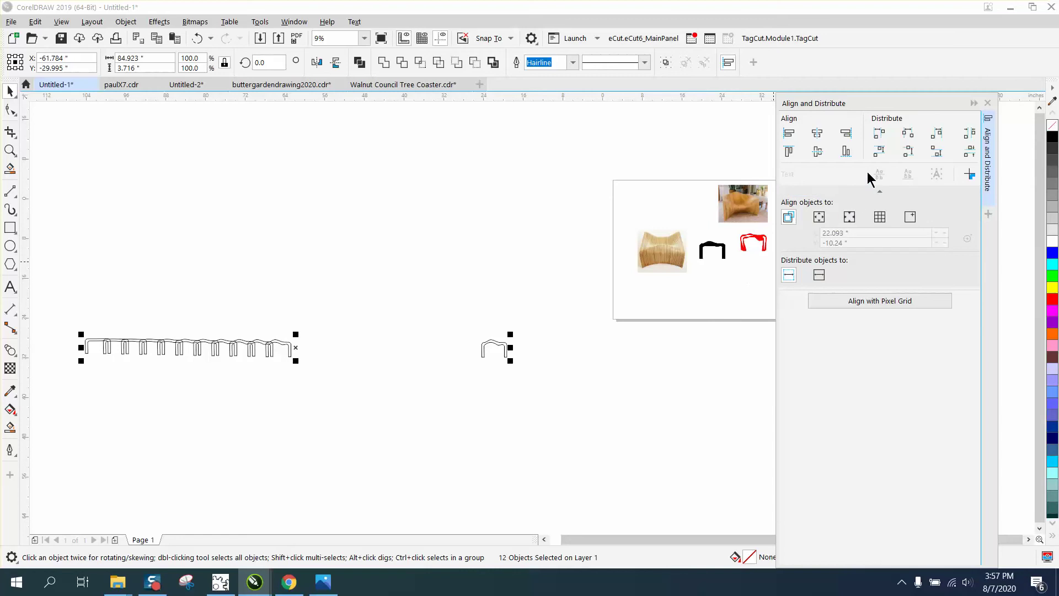
{"action": "left_click", "coordinate": [911, 139]}
{"action": "left_click", "coordinate": [314, 283]}
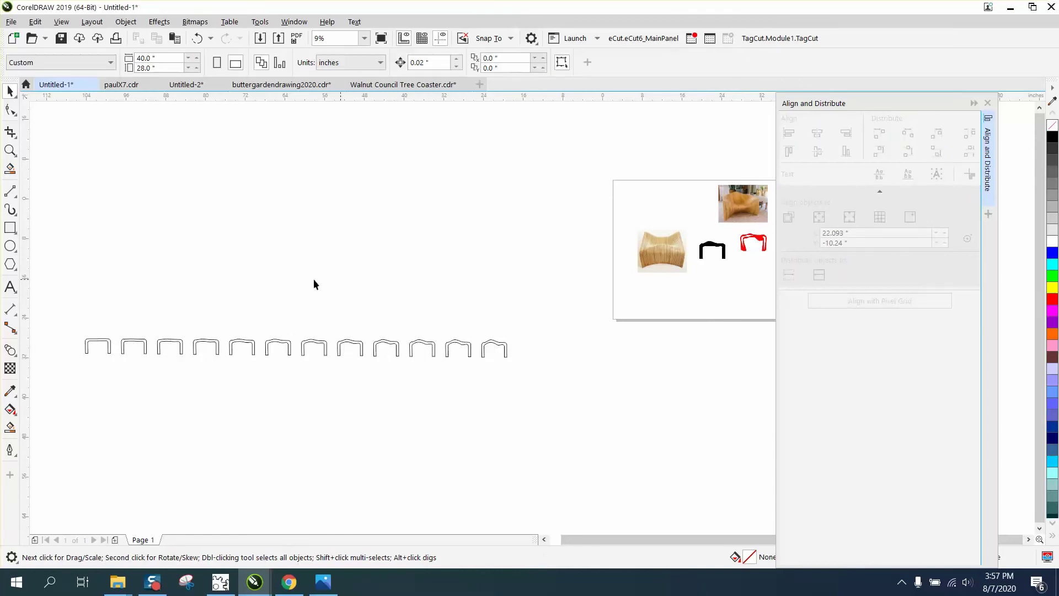
Fill the first outline black, and the second and third with the two darkest grays, each one shade lighter
{"action": "left_click", "coordinate": [10, 150]}
{"action": "left_click_drag", "start_coordinate": [78, 313], "coordinate": [607, 411]}
{"action": "right_click", "coordinate": [362, 283]}
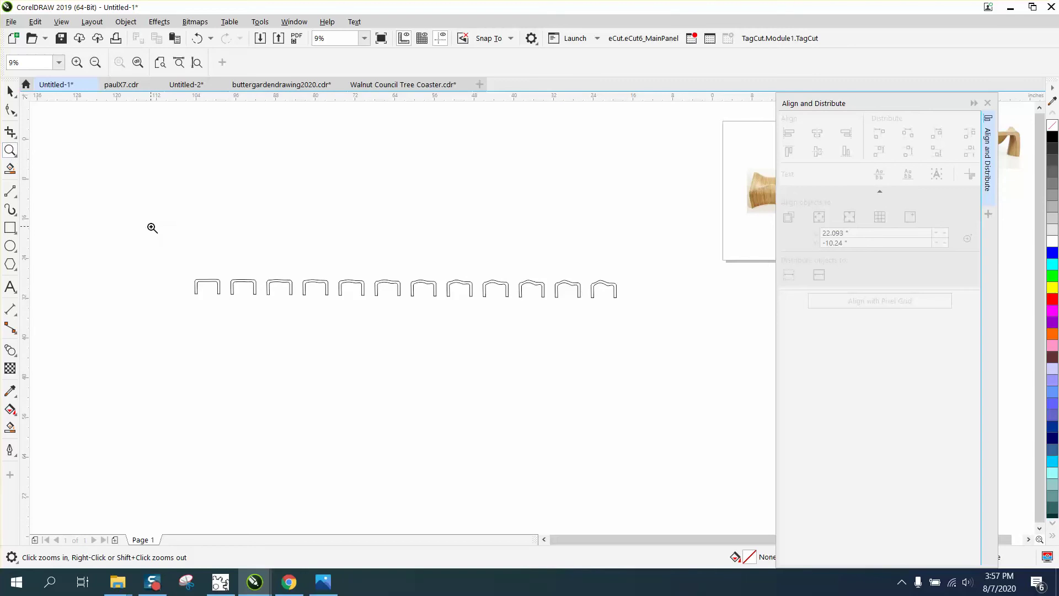
{"action": "left_click_drag", "start_coordinate": [157, 244], "coordinate": [615, 346]}
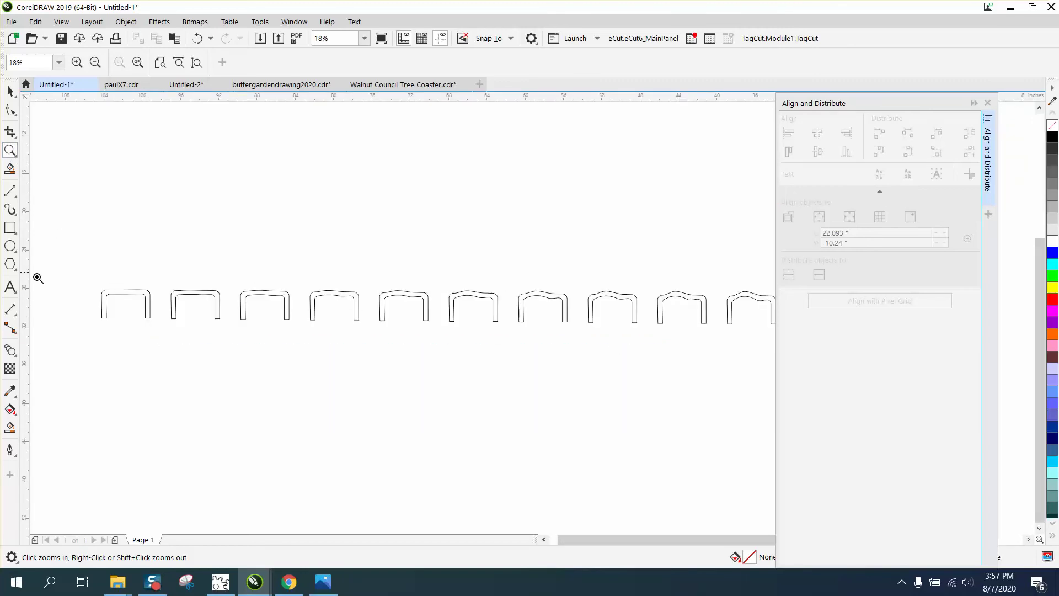
{"action": "left_click", "coordinate": [11, 93]}
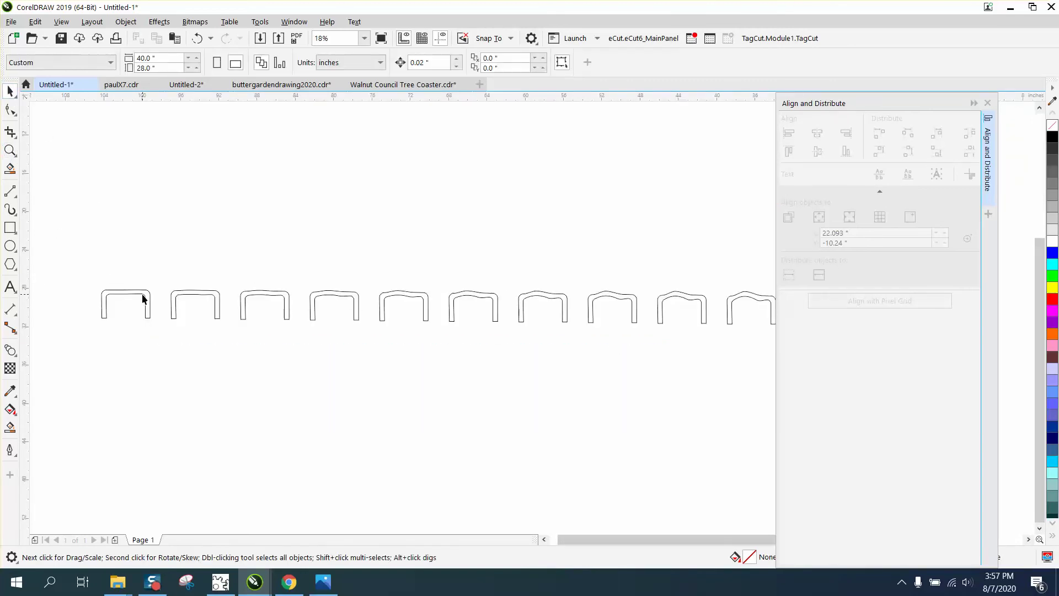
{"action": "left_click", "coordinate": [143, 299]}
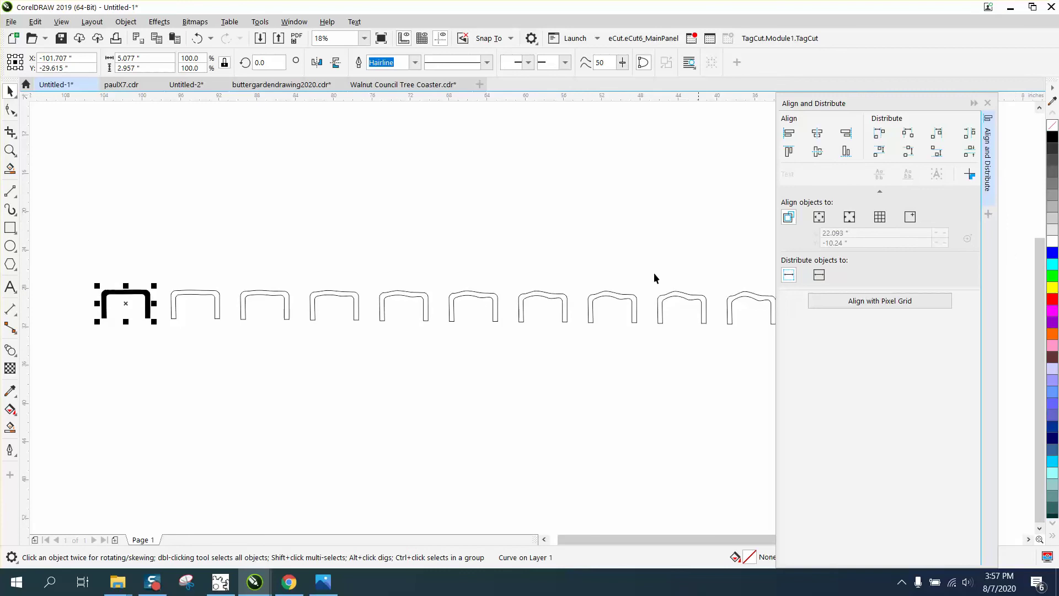
{"action": "left_click", "coordinate": [215, 297]}
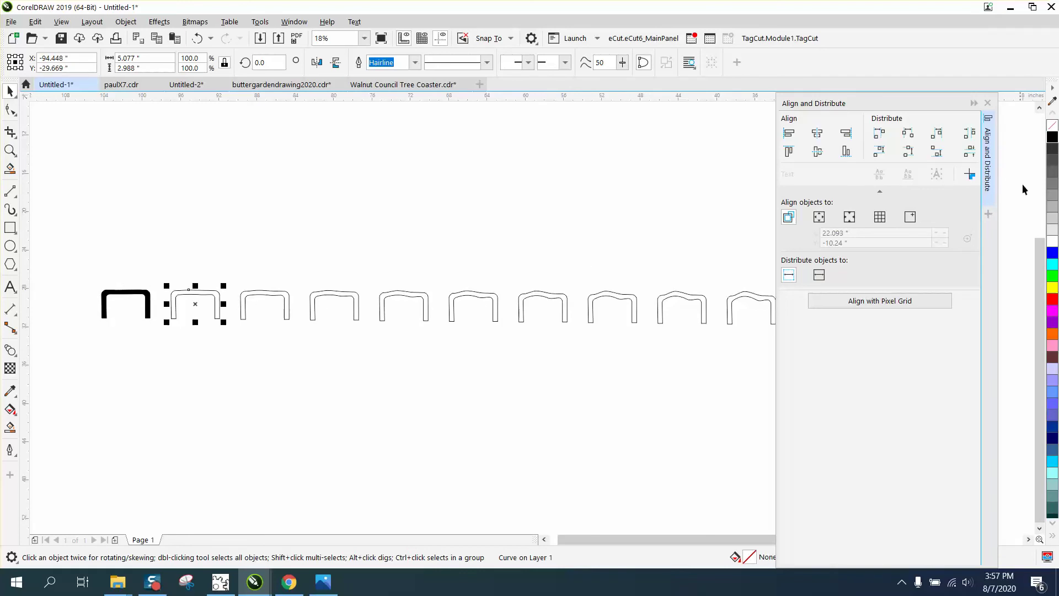
{"action": "left_click", "coordinate": [1053, 149]}
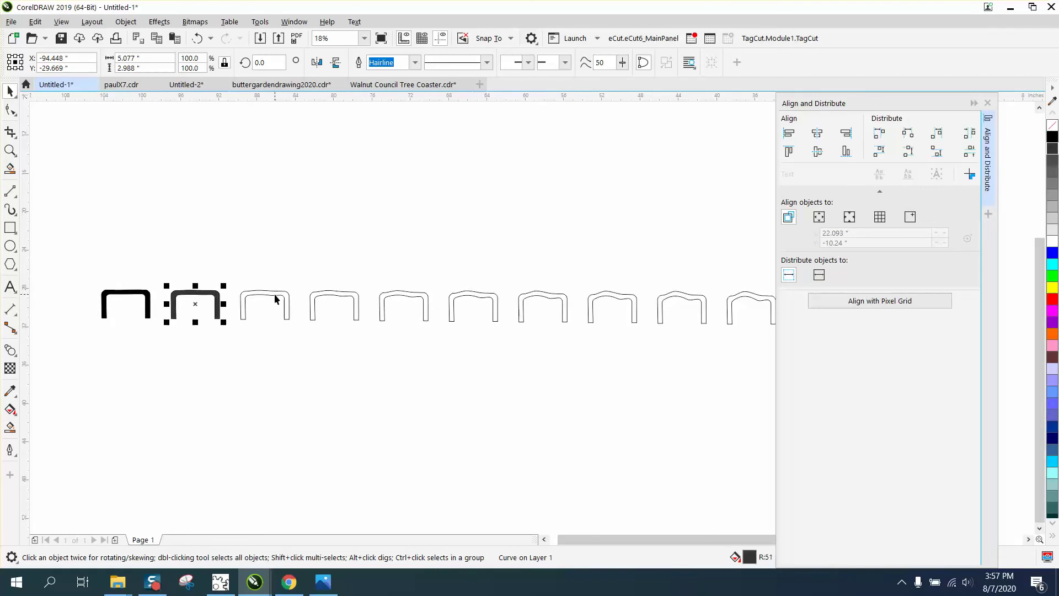
{"action": "left_click", "coordinate": [276, 299]}
{"action": "left_click", "coordinate": [1053, 161]}
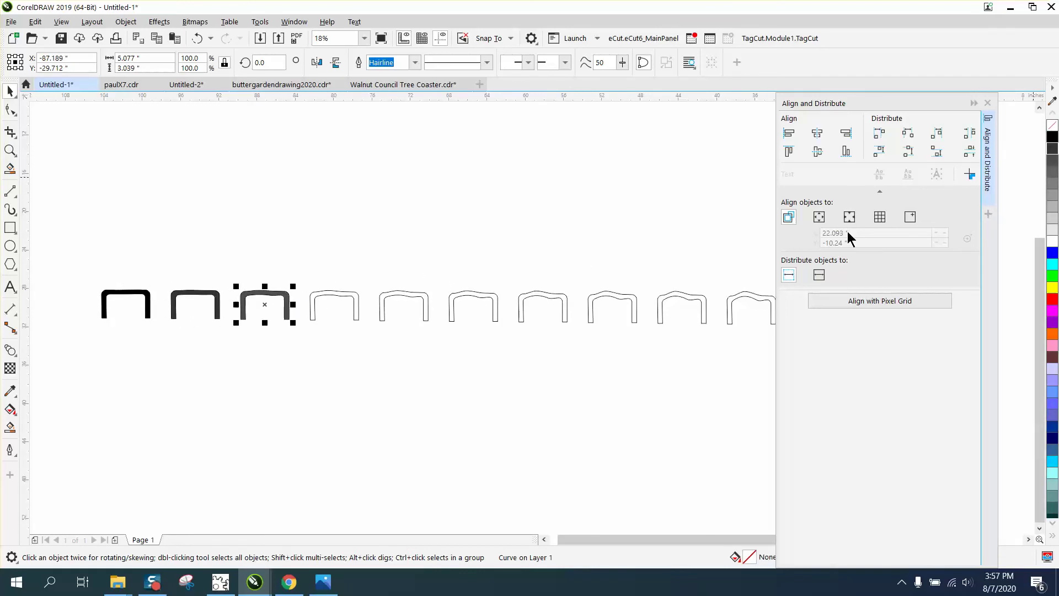
Fill the fourth to seventh outlines with gray, making each one shade lighter than its left neighbor
{"action": "left_click", "coordinate": [353, 301]}
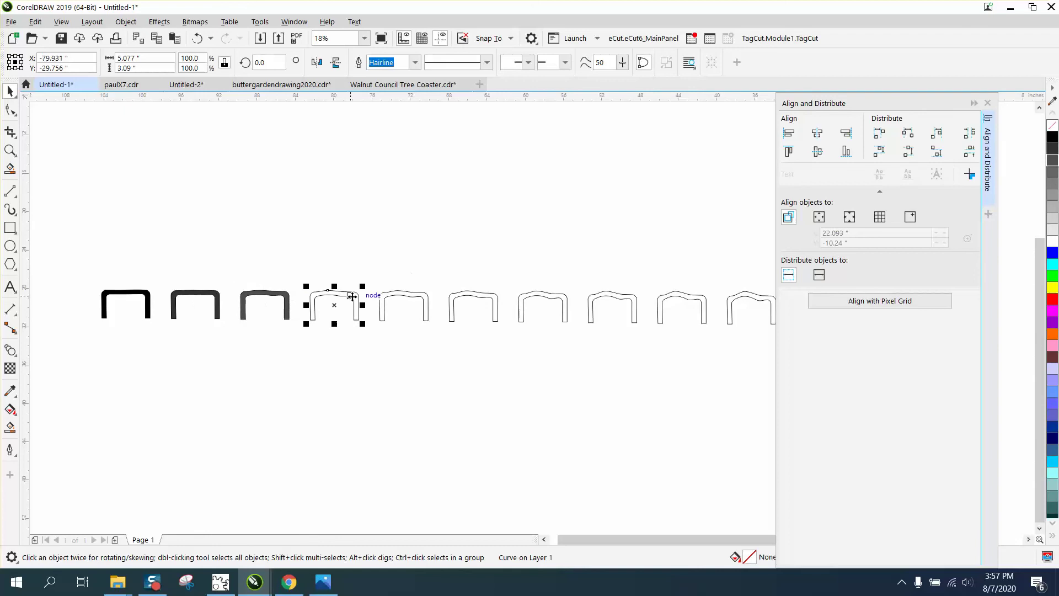
{"action": "left_click", "coordinate": [1052, 179]}
{"action": "left_click", "coordinate": [425, 307]}
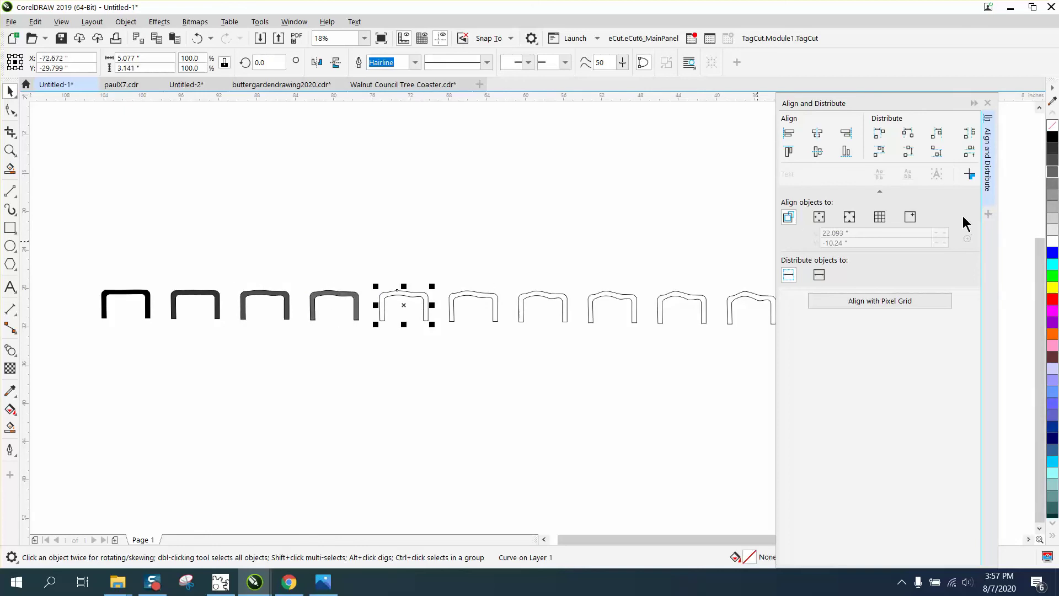
{"action": "left_click", "coordinate": [1053, 189]}
{"action": "left_click", "coordinate": [485, 294]}
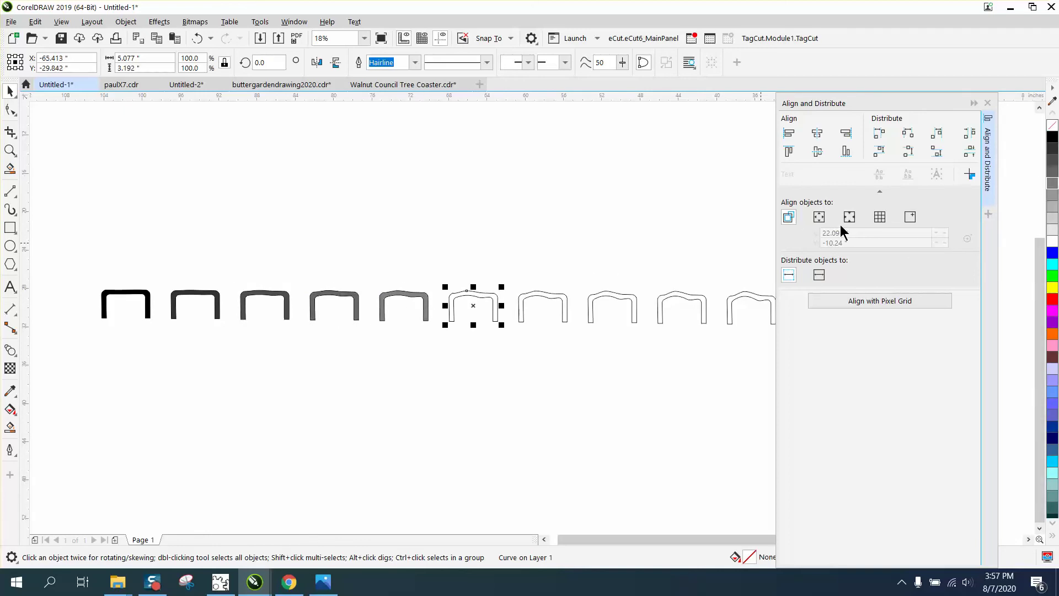
{"action": "left_click", "coordinate": [1053, 196]}
{"action": "left_click", "coordinate": [566, 303]}
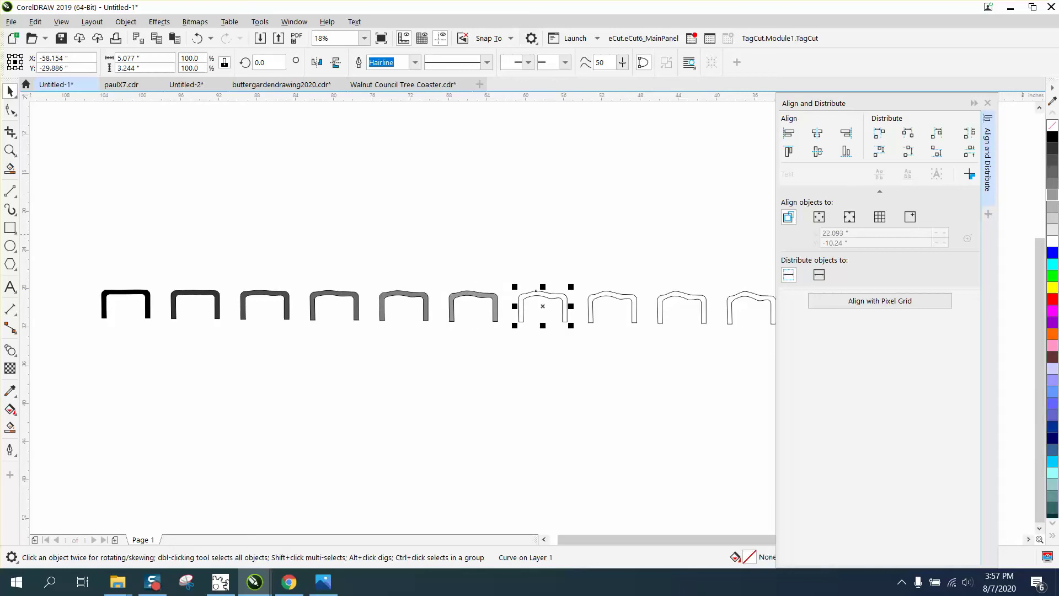
{"action": "left_click", "coordinate": [1052, 207]}
Fill the eighth and ninth outlines with successively lighter grays and the tenth with white
{"action": "left_click", "coordinate": [617, 301]}
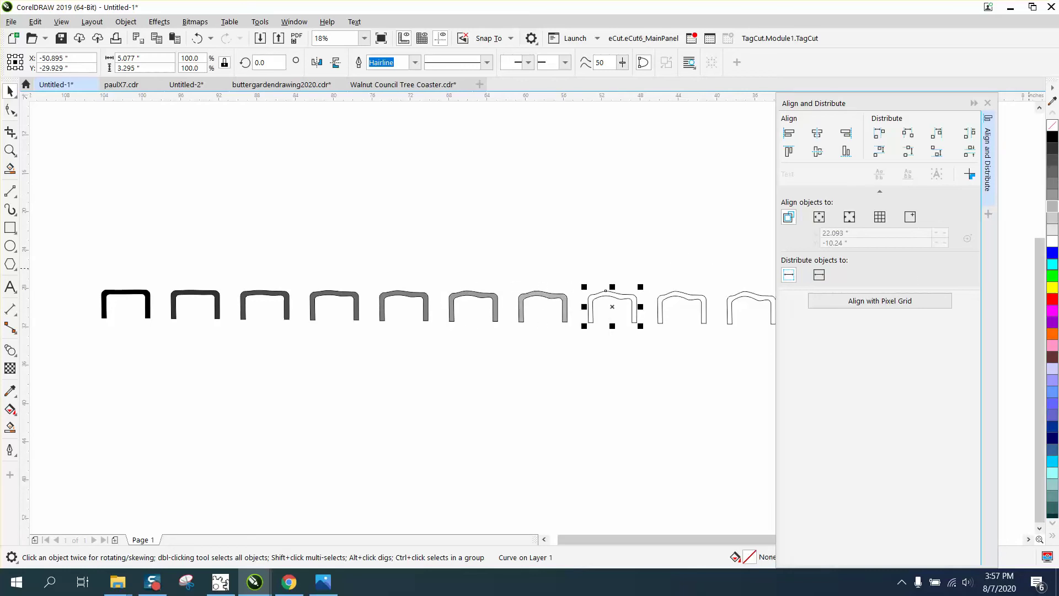
{"action": "left_click", "coordinate": [1052, 218]}
{"action": "left_click", "coordinate": [696, 294]}
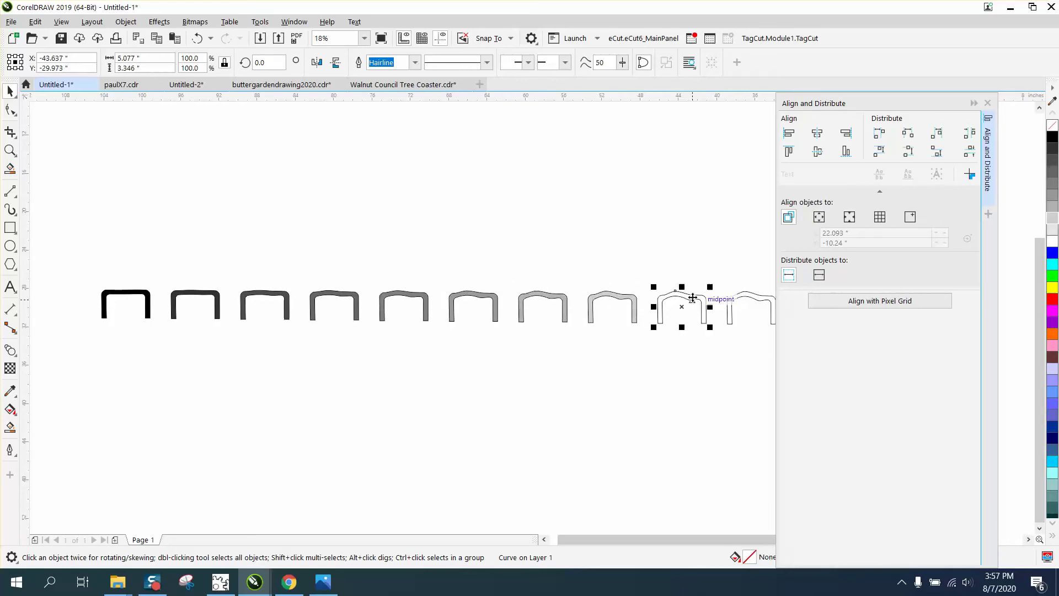
{"action": "left_click", "coordinate": [1055, 231]}
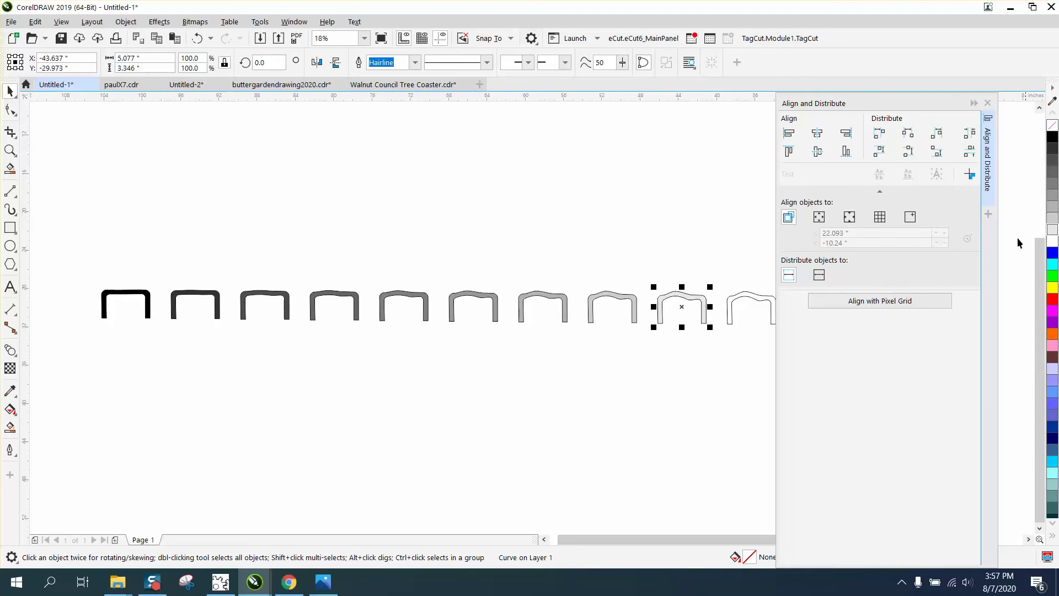
{"action": "left_click", "coordinate": [768, 302]}
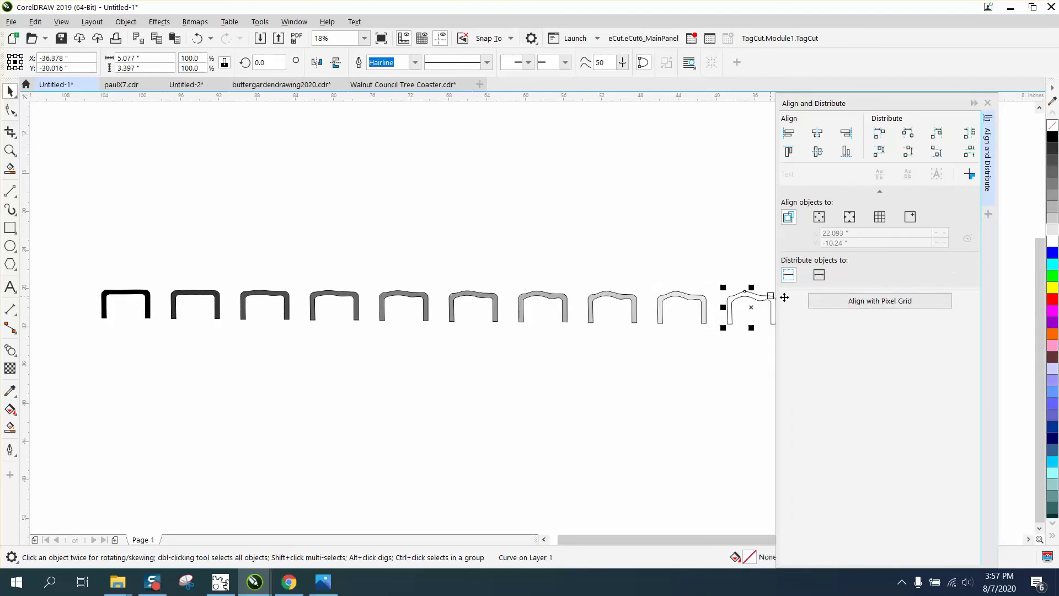
{"action": "left_click", "coordinate": [1053, 243]}
Fill the eleventh outline with very light gray and the twelfth with medium gray (#999999)
{"action": "scroll", "coordinate": [672, 290], "scroll_direction": "down", "scroll_amount": 1}
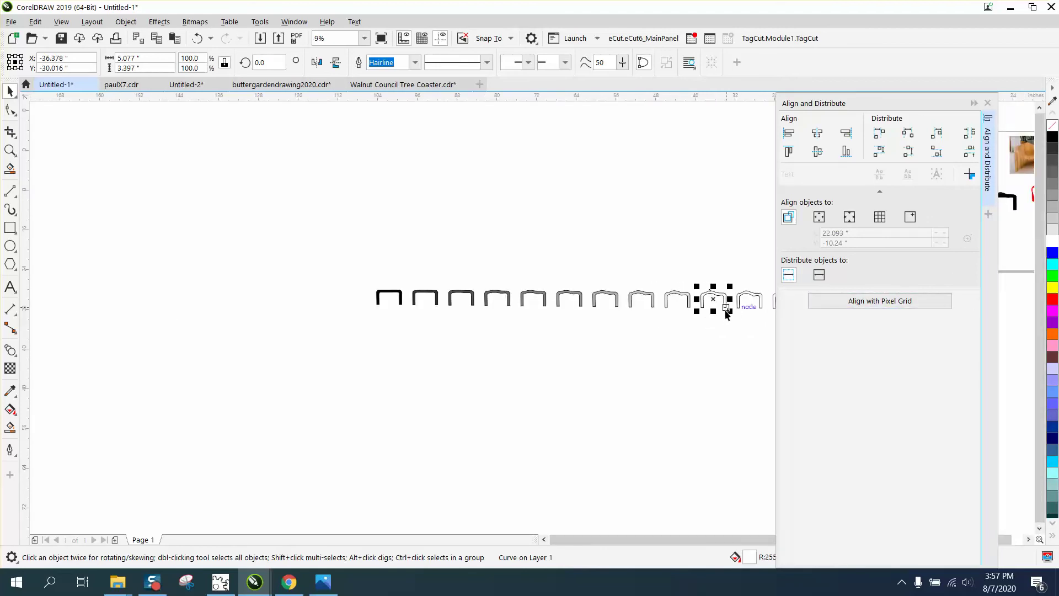
{"action": "left_click", "coordinate": [10, 150]}
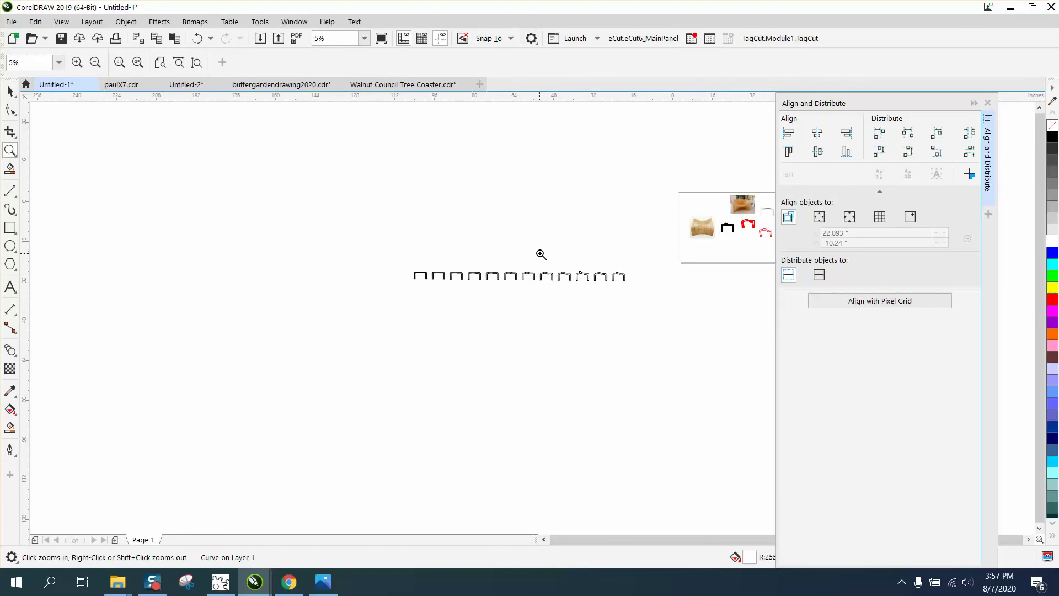
{"action": "left_click_drag", "start_coordinate": [539, 259], "coordinate": [674, 309]}
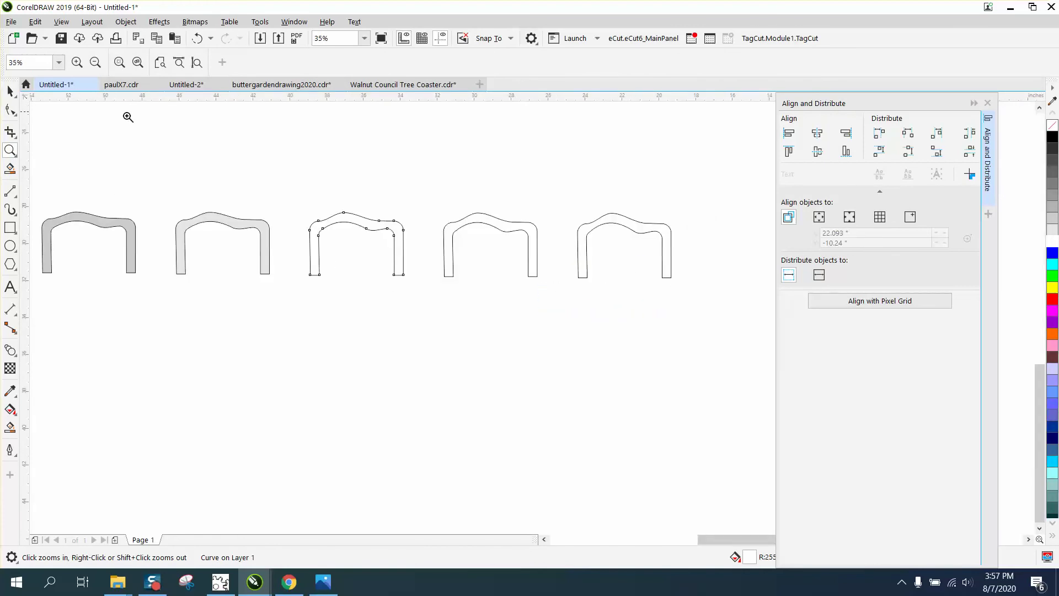
{"action": "left_click", "coordinate": [9, 91]}
{"action": "left_click", "coordinate": [470, 223]}
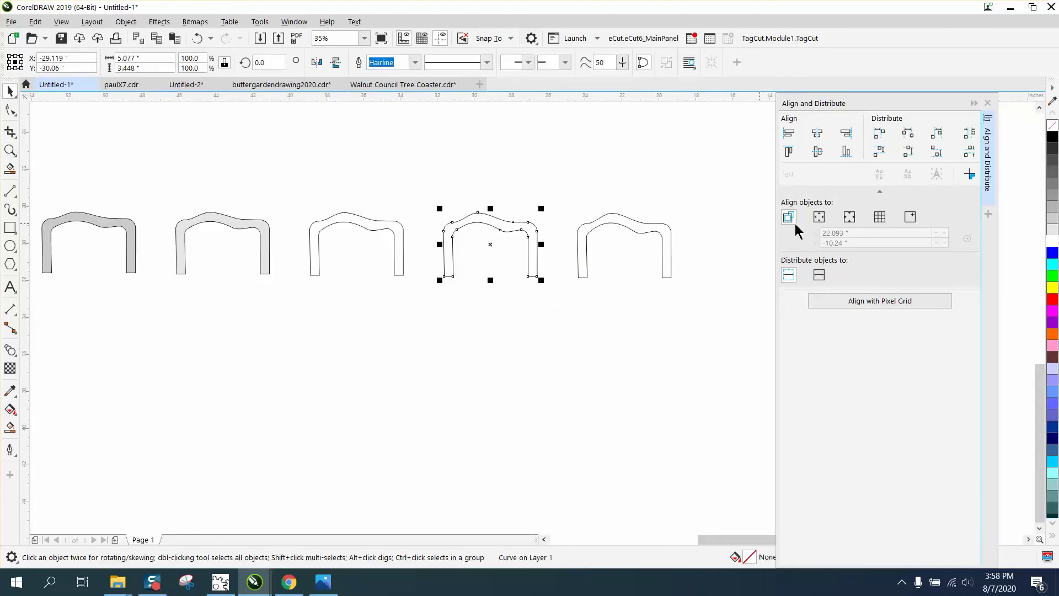
{"action": "left_click", "coordinate": [1054, 233]}
{"action": "left_click", "coordinate": [651, 223]}
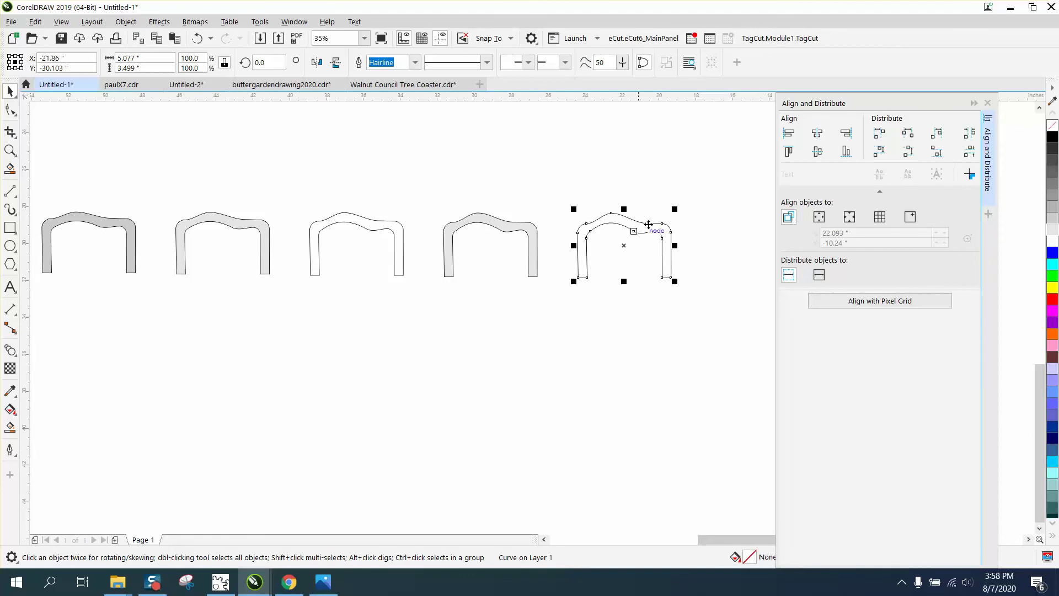
{"action": "left_click", "coordinate": [1054, 196]}
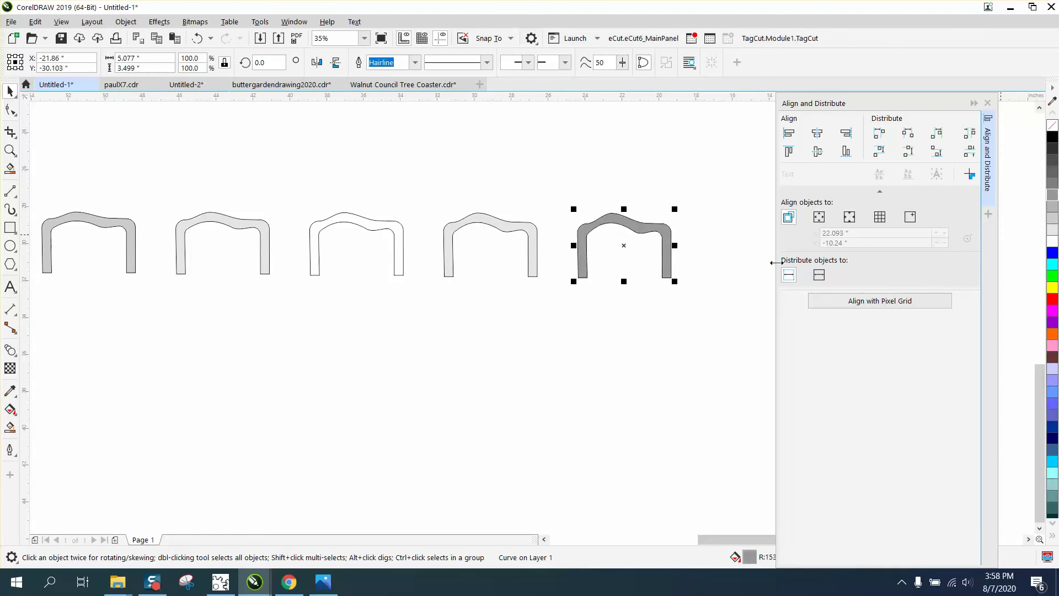
Close the Align and Distribute settings and move the black profile stack off the page to the left
{"action": "scroll", "coordinate": [737, 273], "scroll_direction": "down", "scroll_amount": 5}
{"action": "left_click", "coordinate": [987, 103]}
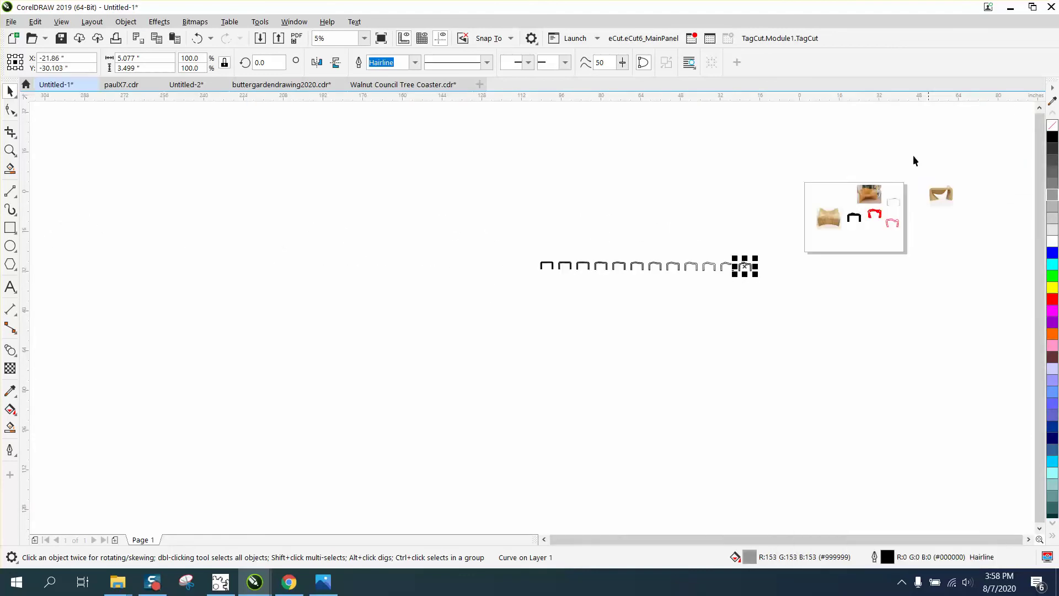
{"action": "left_click_drag", "start_coordinate": [846, 202], "coordinate": [730, 180]}
Select all twelve filled outlines in the row and center them on the page, stacked on one another
{"action": "left_click_drag", "start_coordinate": [499, 246], "coordinate": [695, 285]}
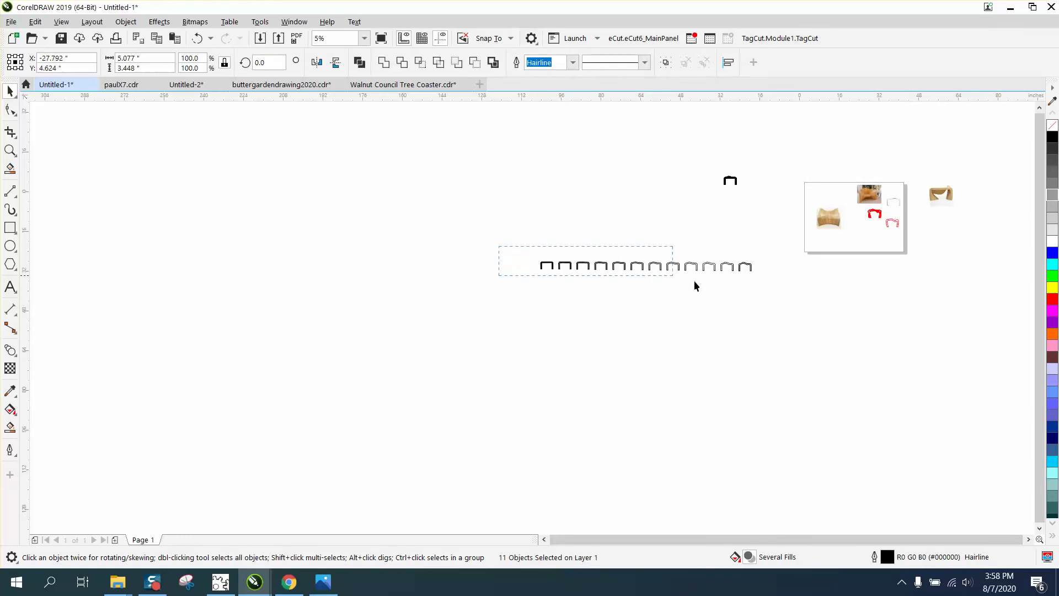
{"action": "left_click_drag", "start_coordinate": [791, 309], "coordinate": [791, 308]}
{"action": "key", "text": "p"}
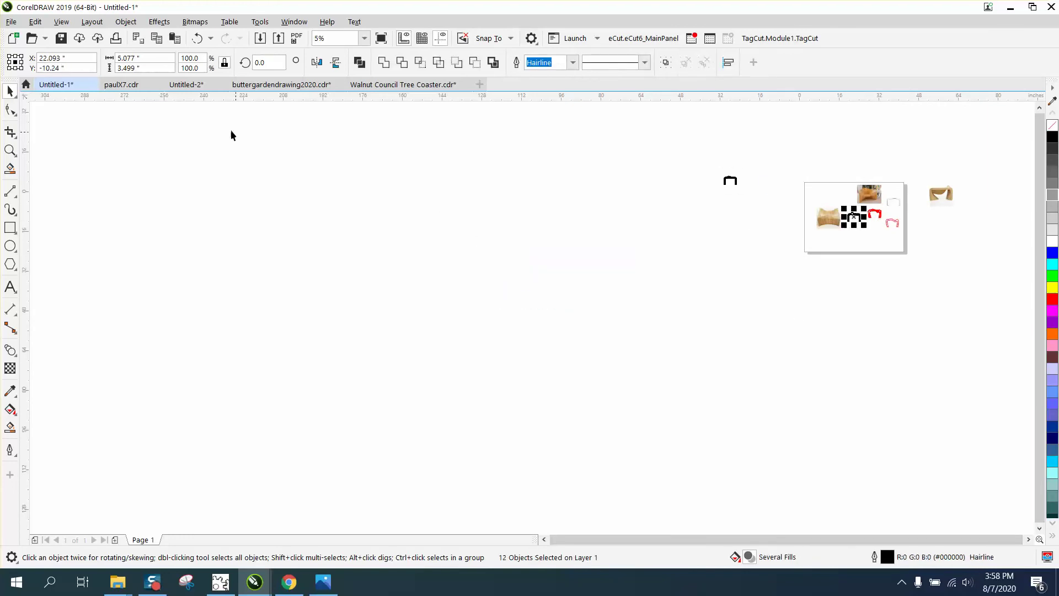
Select the twelve stacked outlines, align their bottom edges so the feet are level, and deselect them
{"action": "left_click", "coordinate": [11, 150]}
{"action": "left_click_drag", "start_coordinate": [848, 204], "coordinate": [876, 231]}
{"action": "left_click_drag", "start_coordinate": [260, 217], "coordinate": [567, 402]}
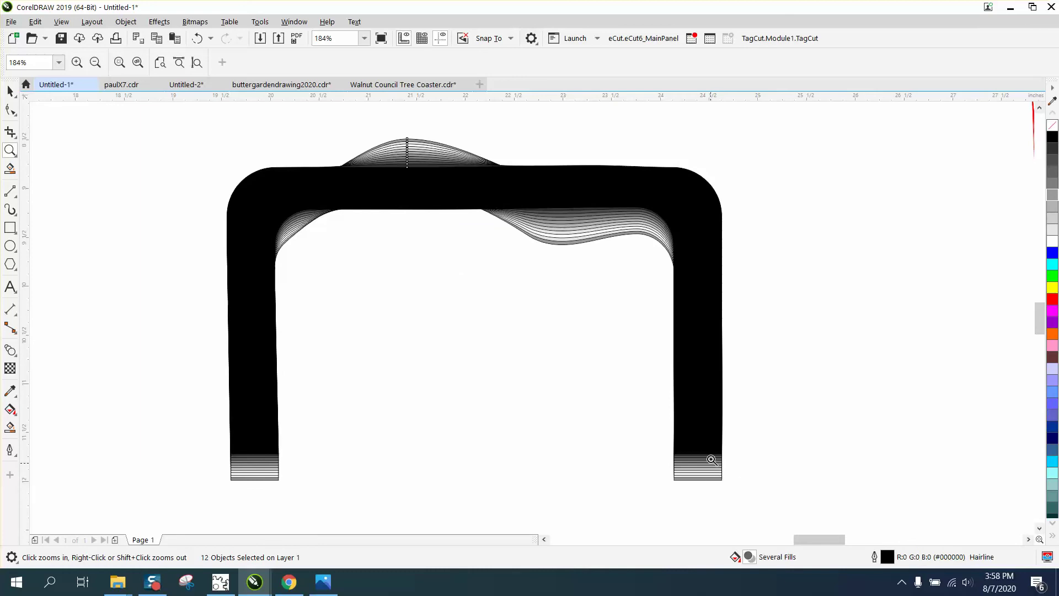
{"action": "scroll", "coordinate": [506, 217], "scroll_direction": "down", "scroll_amount": 1}
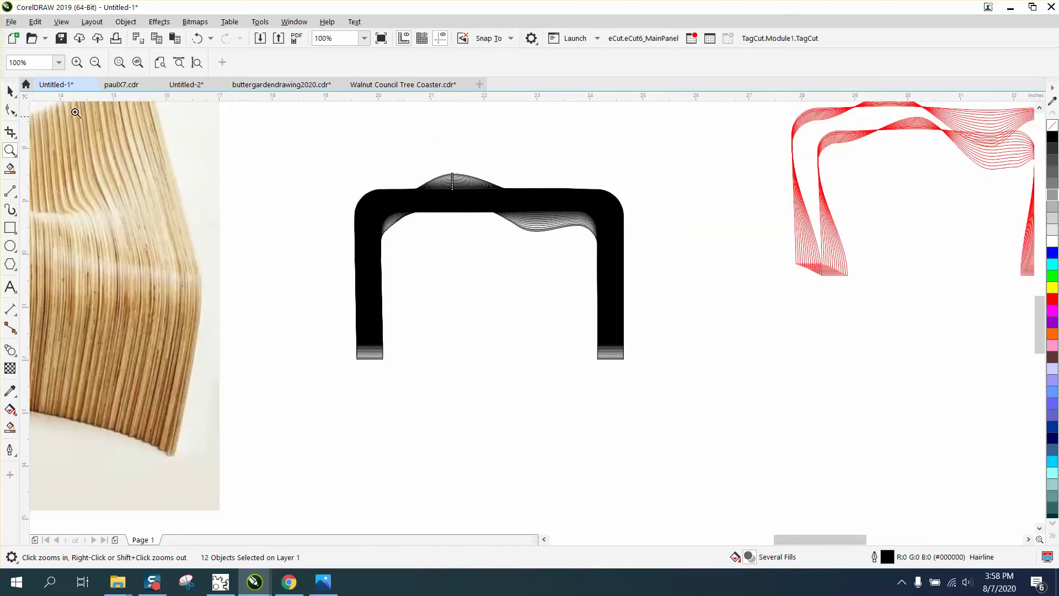
{"action": "left_click", "coordinate": [10, 92]}
{"action": "left_click_drag", "start_coordinate": [266, 158], "coordinate": [445, 306]}
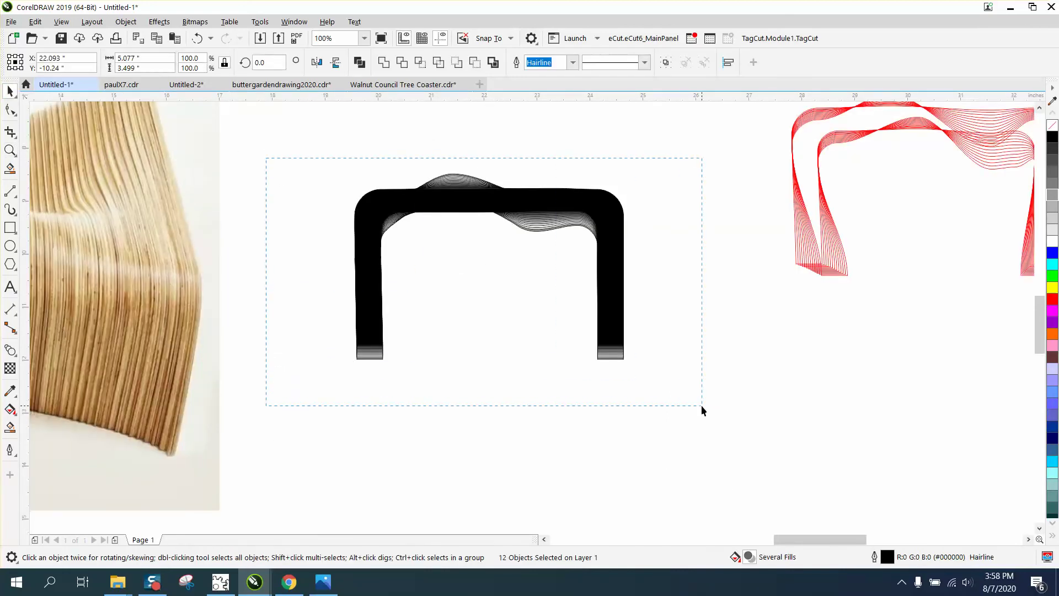
{"action": "left_click_drag", "start_coordinate": [701, 406], "coordinate": [710, 398]}
{"action": "key", "text": "b"}
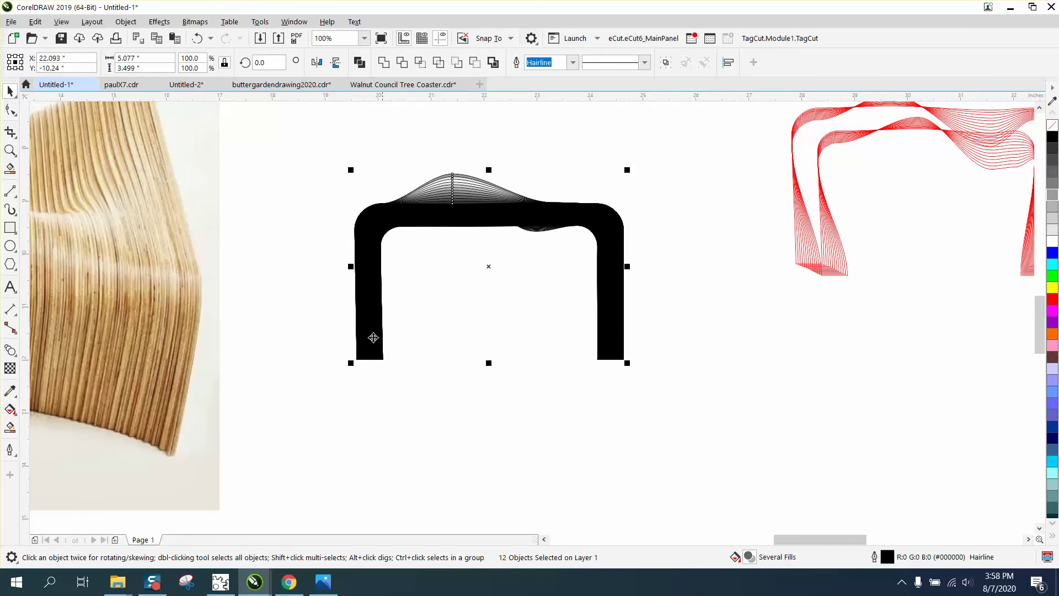
{"action": "left_click", "coordinate": [670, 302]}
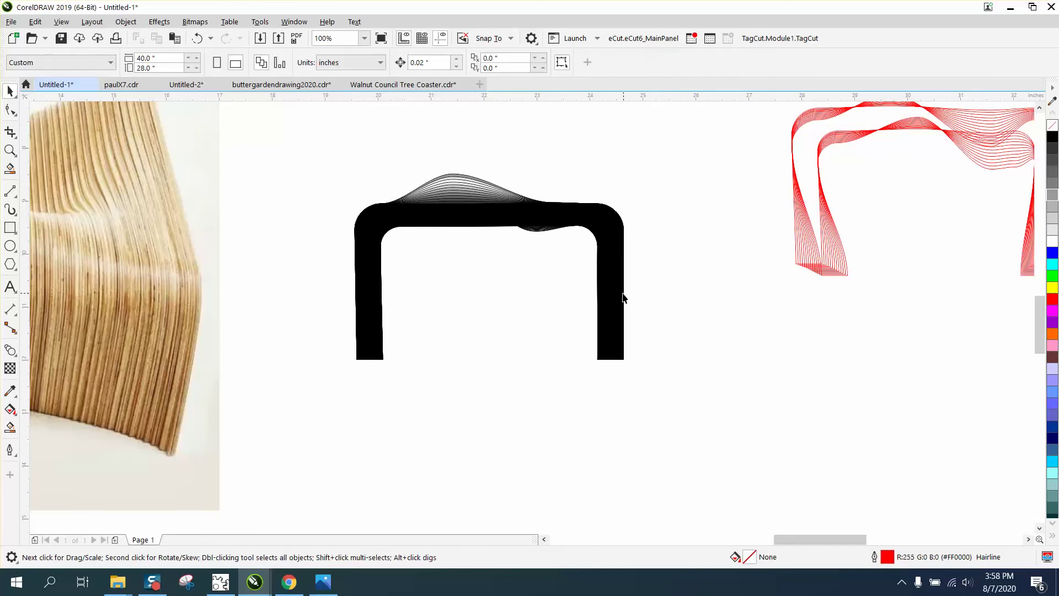
Move the black front outline horizontally about 2.75 inches to the right of the stack
{"action": "left_click_drag", "start_coordinate": [624, 297], "coordinate": [769, 293]}
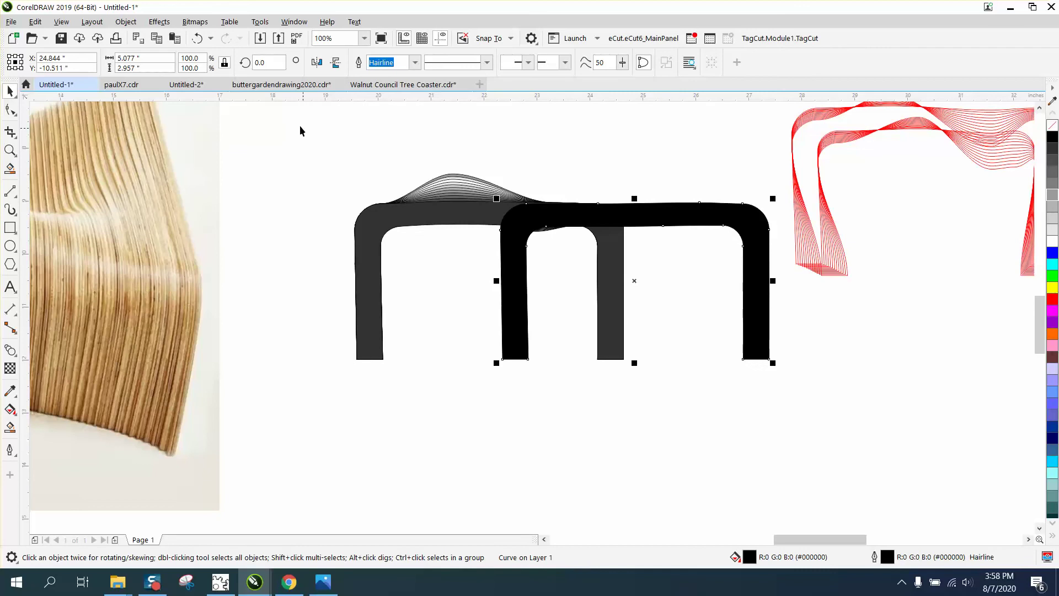
Undo the stacking of the filled outlines on the page and the earlier move of the black profile stack off the page
{"action": "left_click", "coordinate": [10, 150]}
{"action": "left_click_drag", "start_coordinate": [332, 168], "coordinate": [683, 290]}
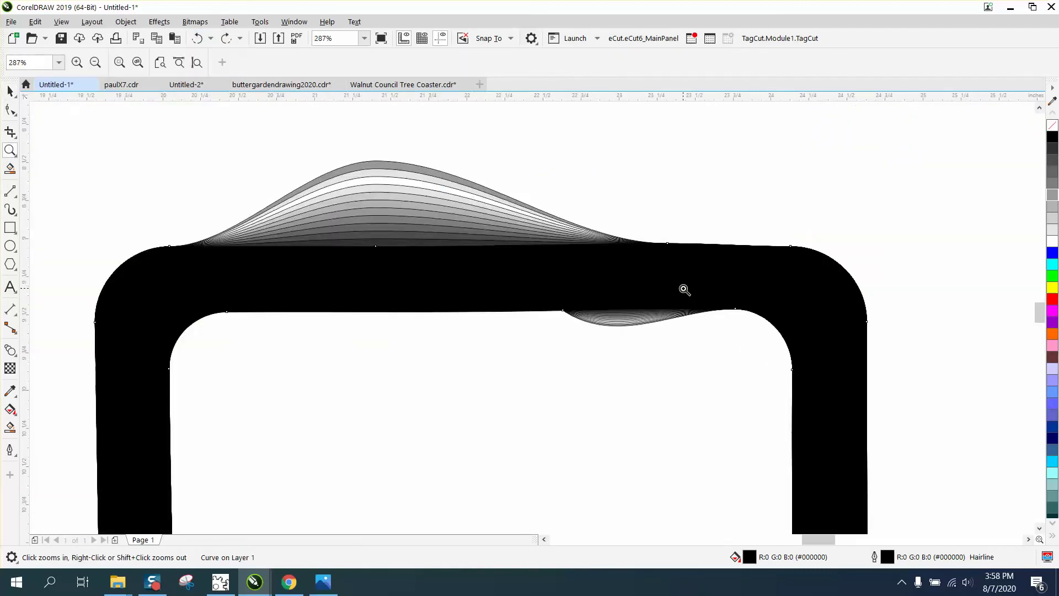
{"action": "scroll", "coordinate": [434, 227], "scroll_direction": "down", "scroll_amount": 3}
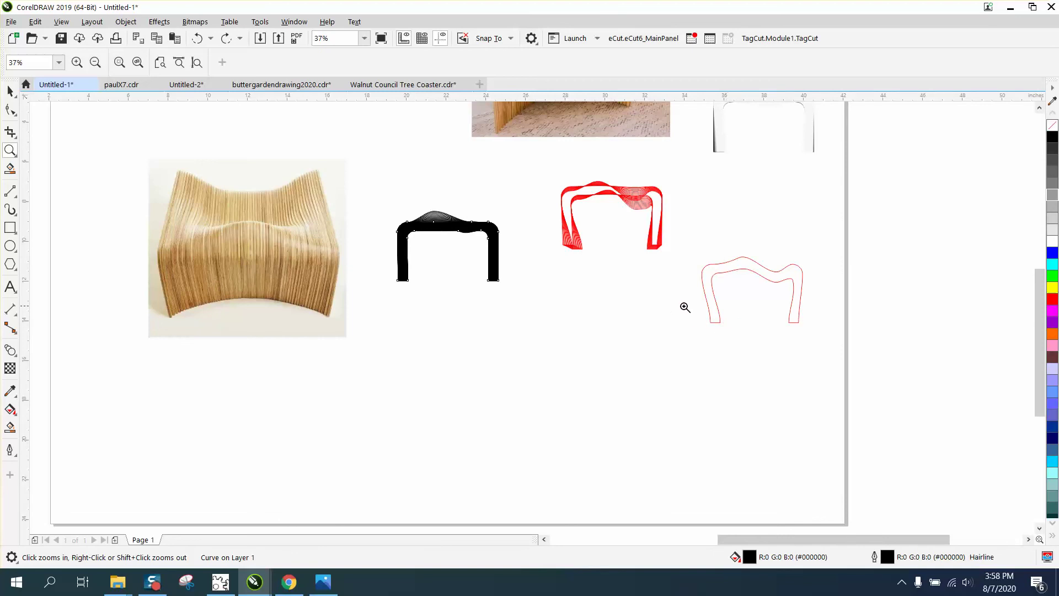
{"action": "scroll", "coordinate": [832, 291], "scroll_direction": "down", "scroll_amount": 1}
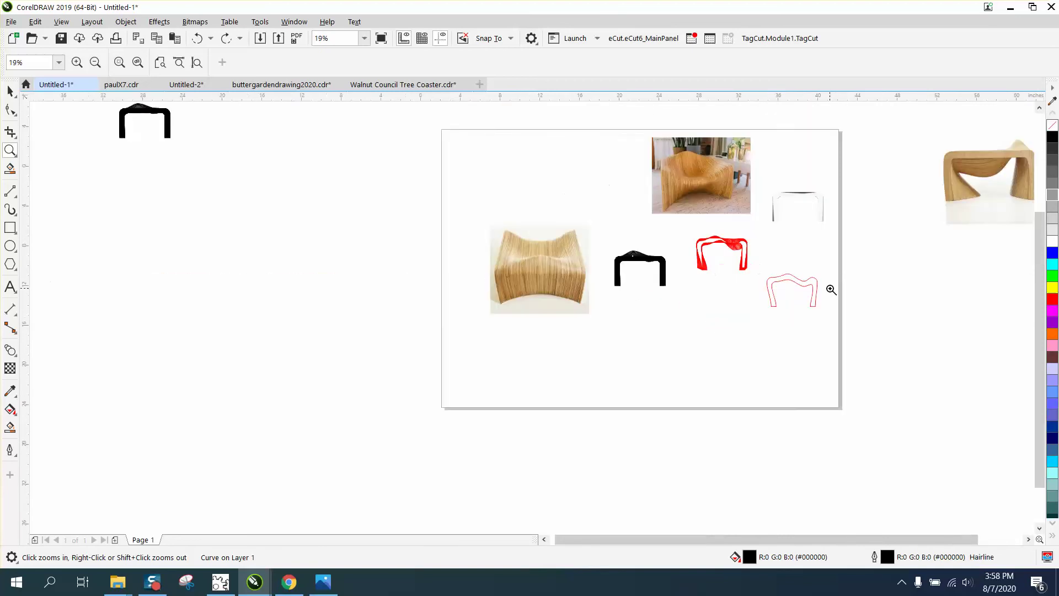
{"action": "left_click", "coordinate": [194, 38]}
{"action": "left_click", "coordinate": [194, 38]}
{"action": "scroll", "coordinate": [517, 165], "scroll_direction": "down", "scroll_amount": 1}
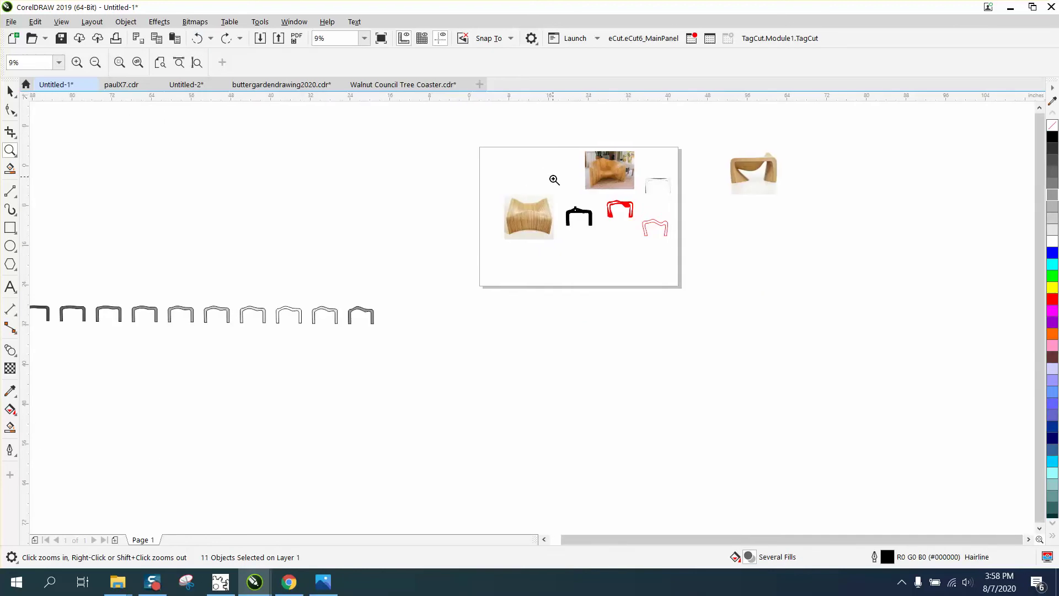
{"action": "scroll", "coordinate": [329, 251], "scroll_direction": "down", "scroll_amount": 2}
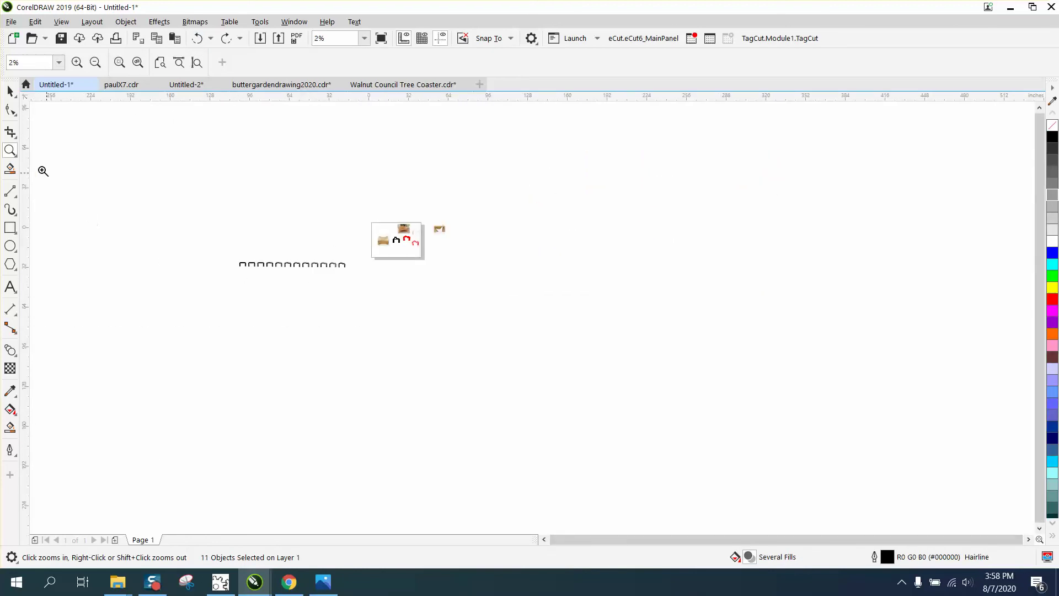
Move the first and last outlines of the filled row up above it, select both, and remove their fills
{"action": "left_click_drag", "start_coordinate": [212, 224], "coordinate": [393, 280]}
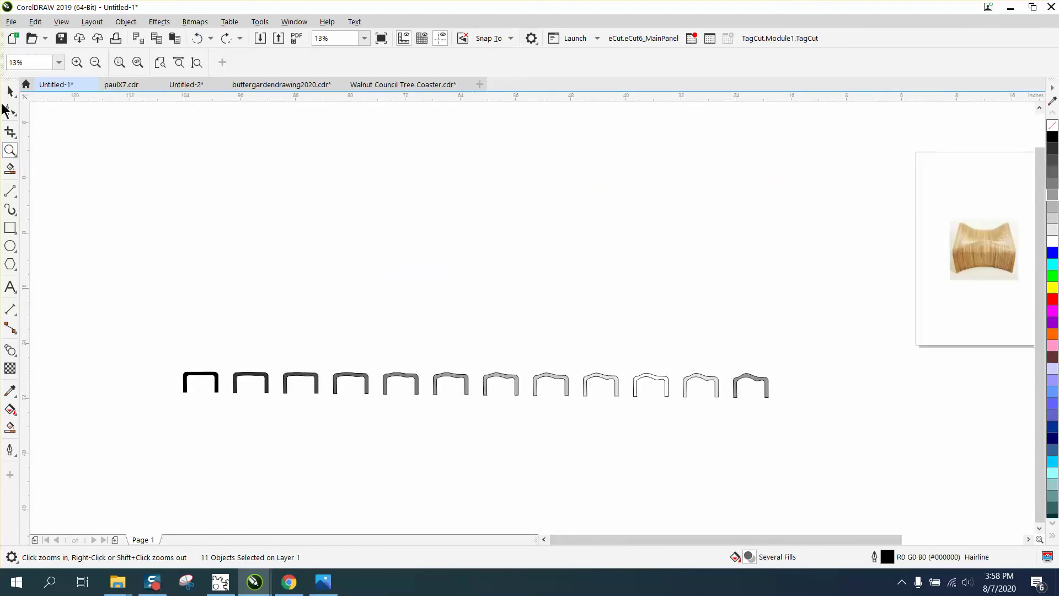
{"action": "left_click", "coordinate": [9, 93]}
{"action": "left_click_drag", "start_coordinate": [205, 377], "coordinate": [229, 232]}
{"action": "left_click_drag", "start_coordinate": [759, 392], "coordinate": [759, 245]}
{"action": "left_click_drag", "start_coordinate": [145, 201], "coordinate": [810, 275]}
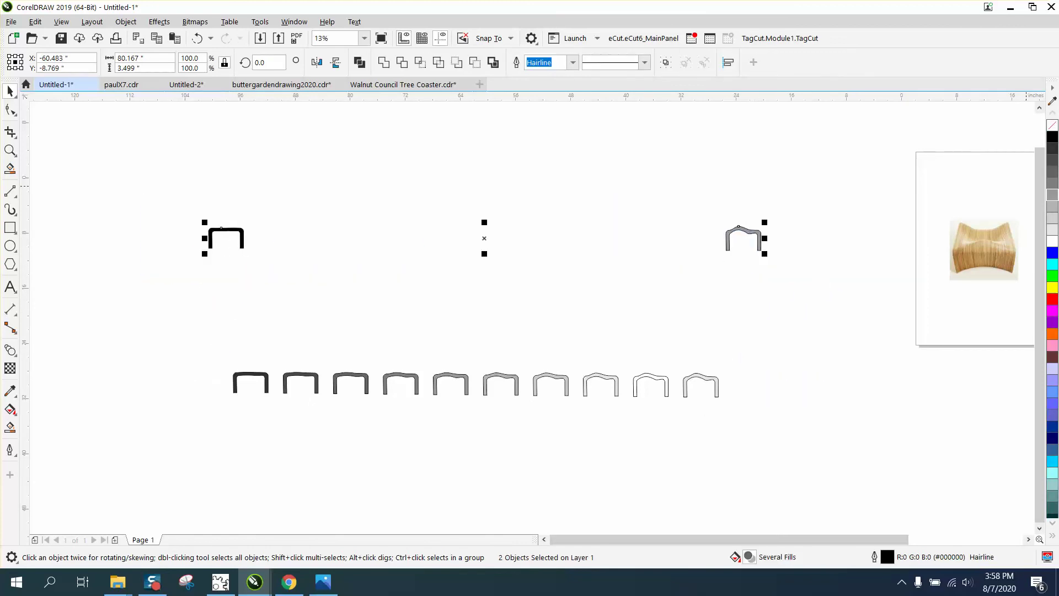
{"action": "left_click", "coordinate": [1054, 127]}
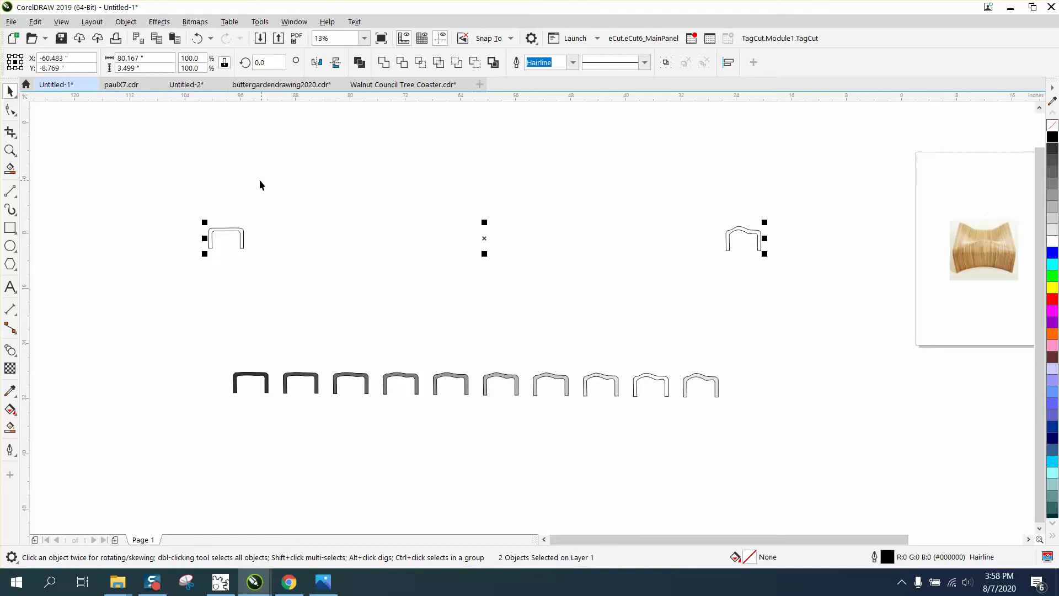
Try blending the two unfilled outlines with 10 intermediate steps, and undo the blend
{"action": "left_click", "coordinate": [159, 22]}
{"action": "left_click", "coordinate": [178, 303]}
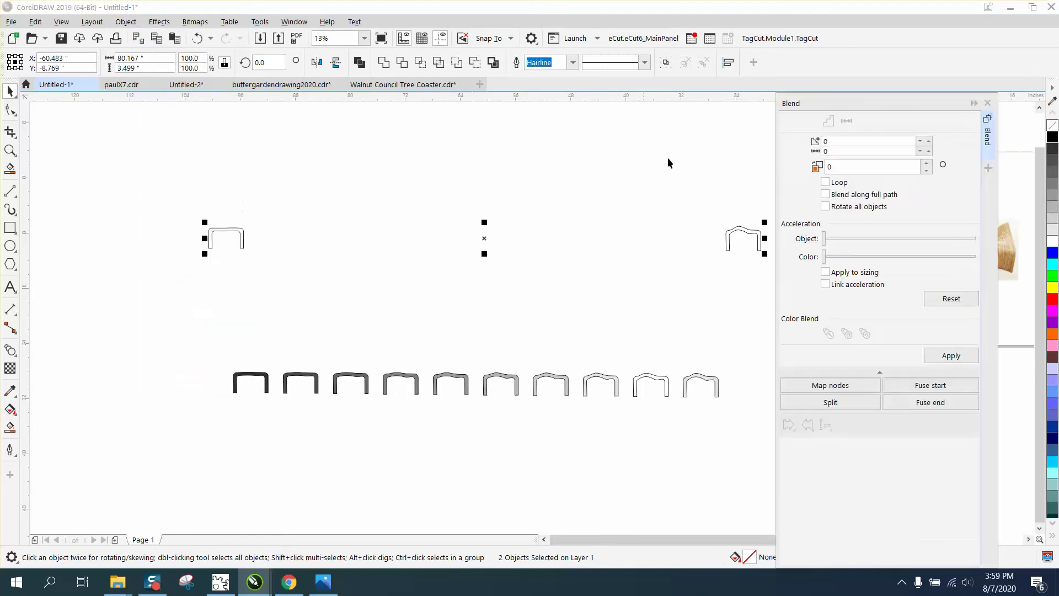
{"action": "left_click_drag", "start_coordinate": [847, 142], "coordinate": [766, 141]}
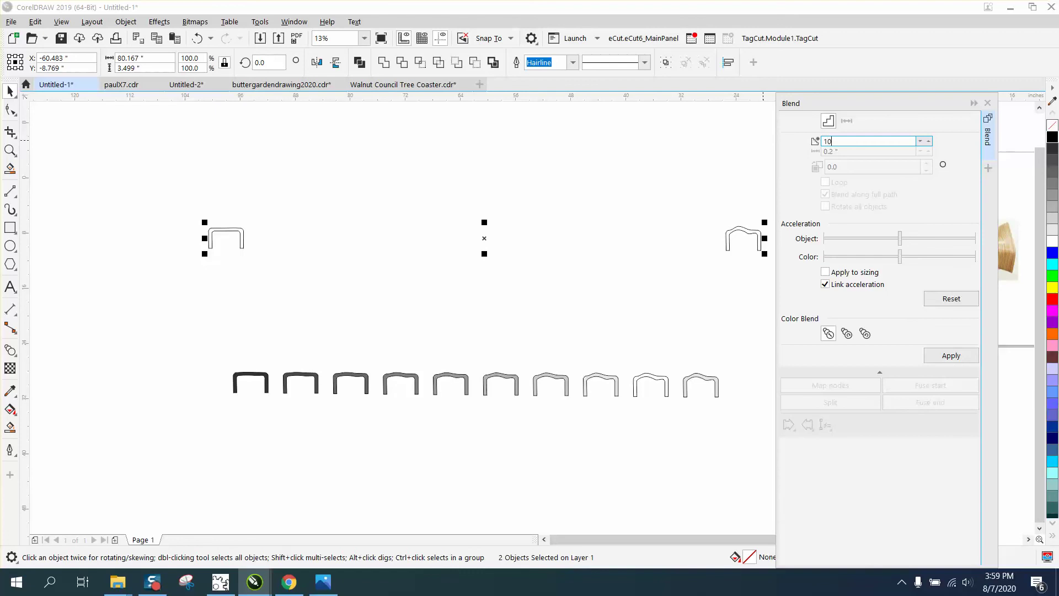
{"action": "left_click", "coordinate": [959, 357]}
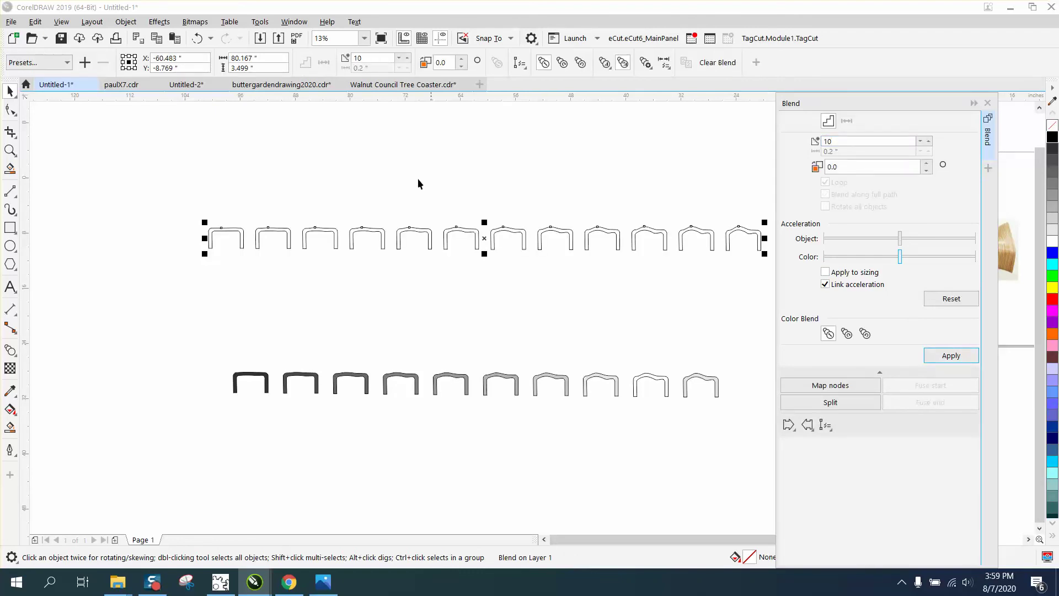
{"action": "left_click", "coordinate": [198, 38]}
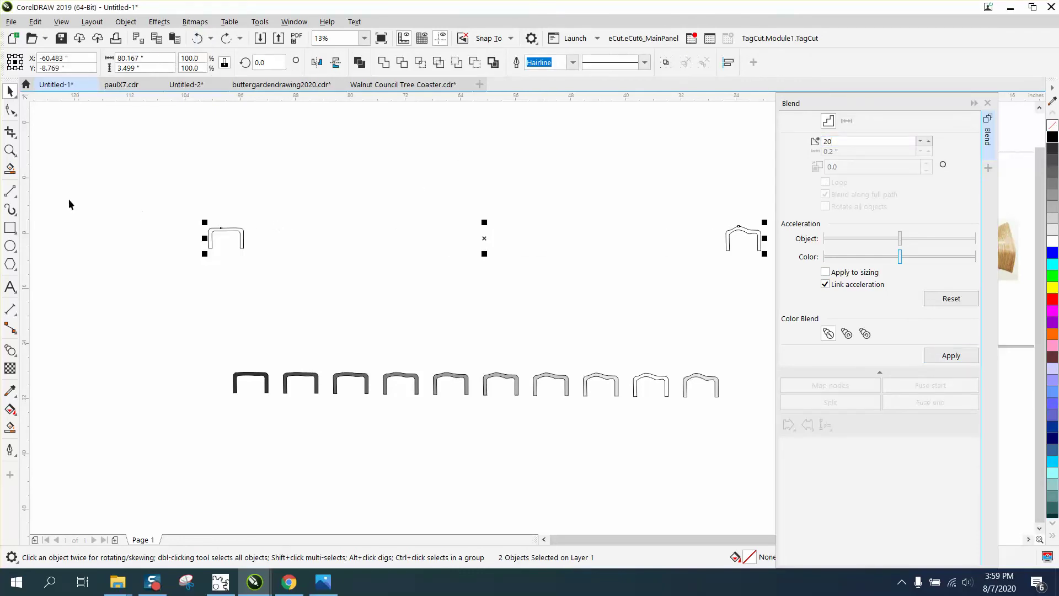
Reshape the unfilled curved-top outline by moving the bottom nodes of both legs inward so the feet slant toward each other
{"action": "left_click", "coordinate": [10, 150]}
{"action": "left_click_drag", "start_coordinate": [756, 251], "coordinate": [809, 270]}
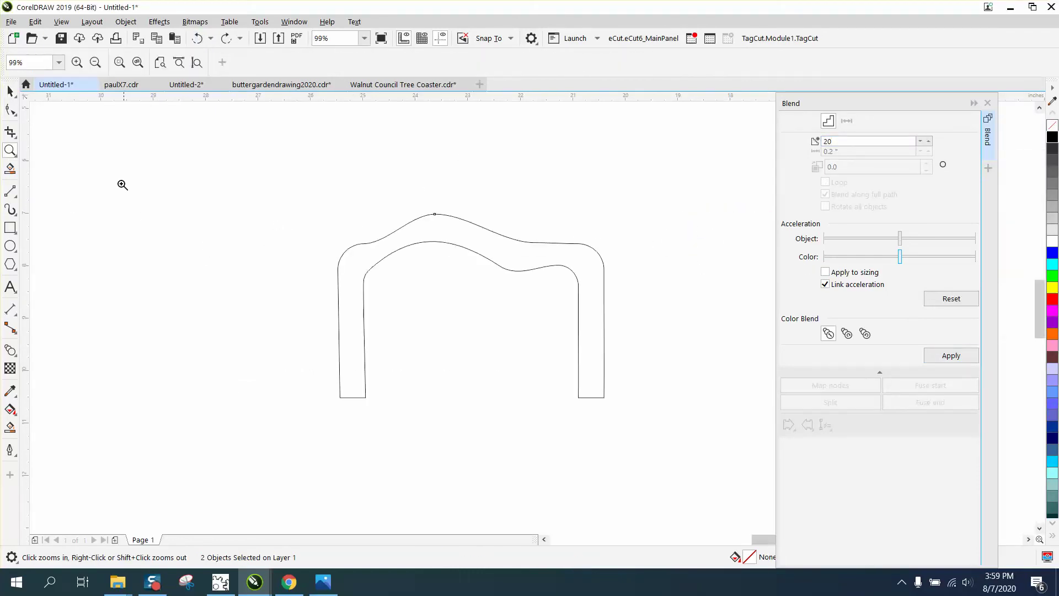
{"action": "left_click", "coordinate": [16, 114]}
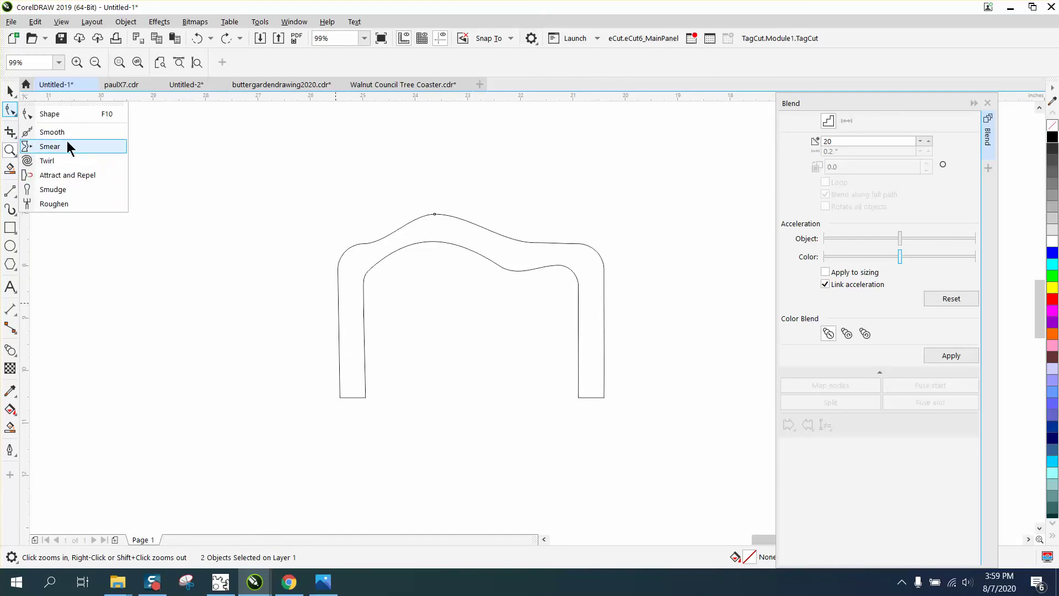
{"action": "left_click", "coordinate": [59, 114]}
{"action": "left_click_drag", "start_coordinate": [324, 374], "coordinate": [412, 424]}
{"action": "left_click_drag", "start_coordinate": [365, 398], "coordinate": [383, 399]}
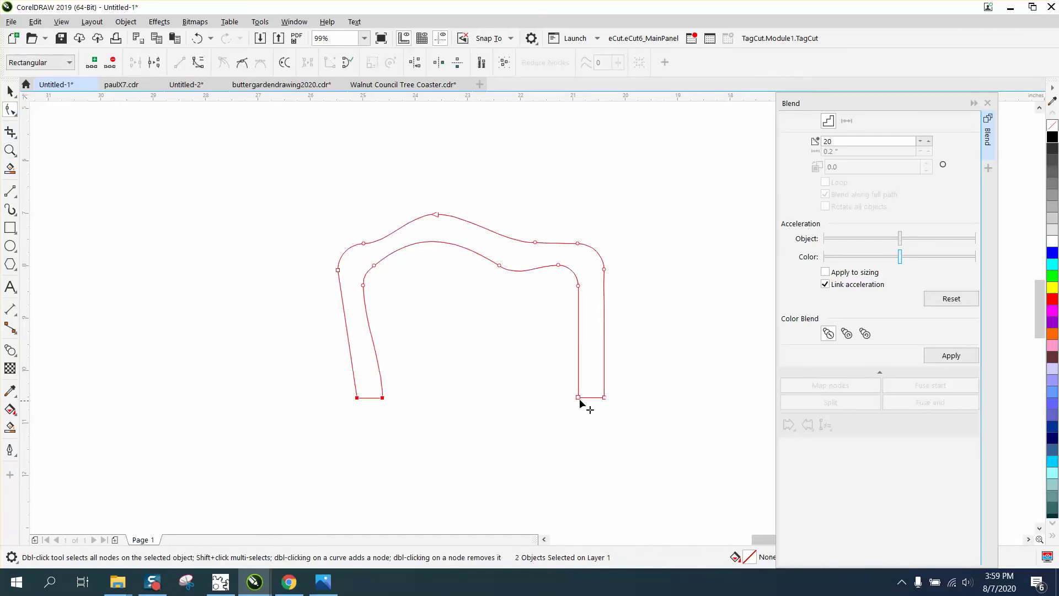
{"action": "left_click_drag", "start_coordinate": [619, 390], "coordinate": [566, 398]}
{"action": "scroll", "coordinate": [483, 371], "scroll_direction": "down", "scroll_amount": 1}
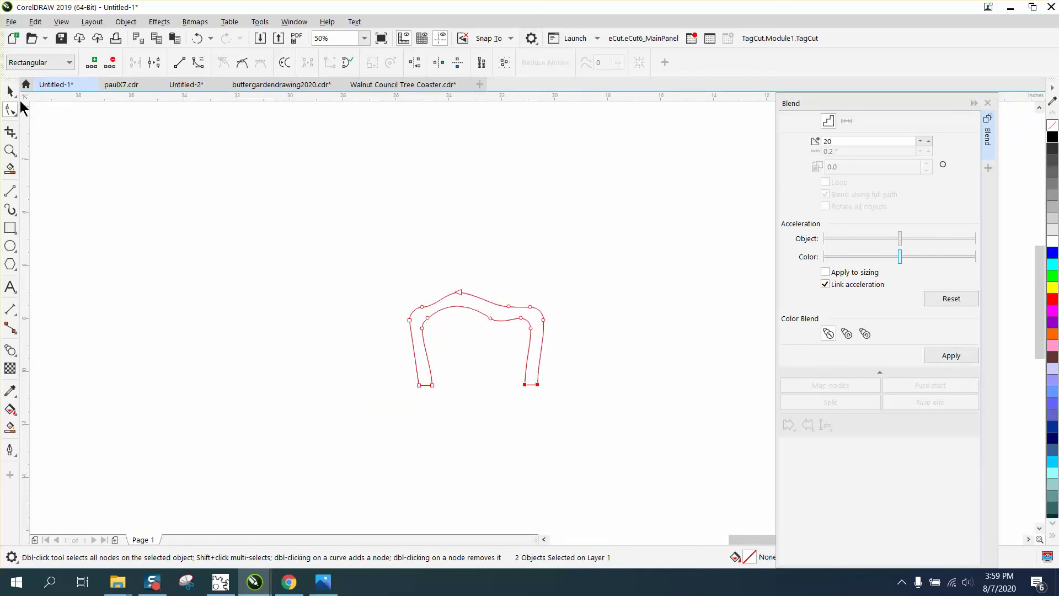
Select the two unfilled end outlines and blend them with 10 intermediate steps
{"action": "left_click", "coordinate": [15, 93]}
{"action": "scroll", "coordinate": [399, 249], "scroll_direction": "down", "scroll_amount": 1}
{"action": "scroll", "coordinate": [442, 258], "scroll_direction": "down", "scroll_amount": 1}
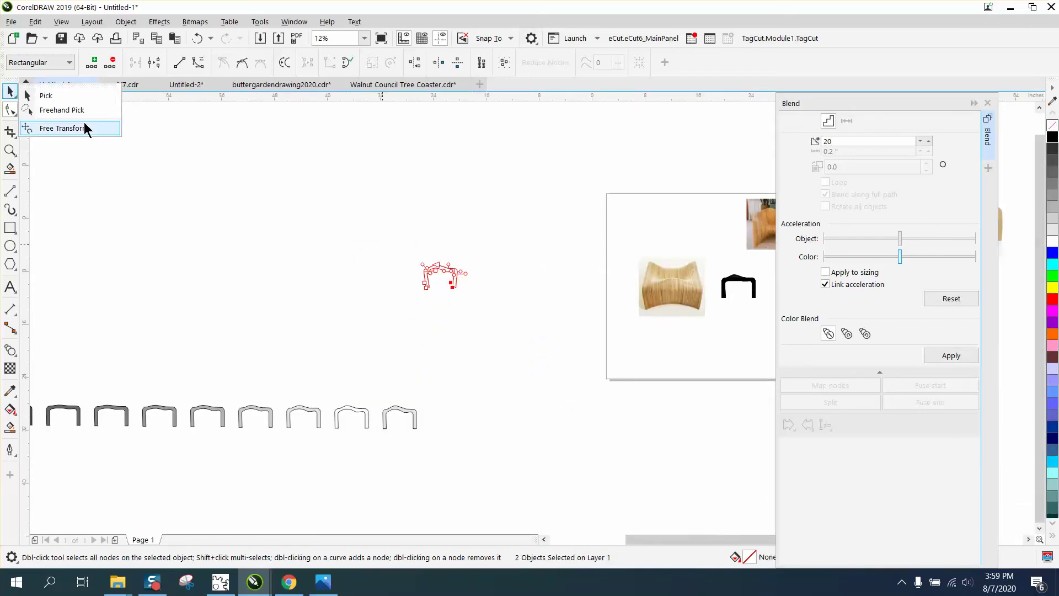
{"action": "left_click", "coordinate": [43, 97]}
{"action": "scroll", "coordinate": [300, 243], "scroll_direction": "down", "scroll_amount": 1}
{"action": "left_click_drag", "start_coordinate": [48, 223], "coordinate": [384, 293]}
{"action": "left_click_drag", "start_coordinate": [850, 141], "coordinate": [804, 145]}
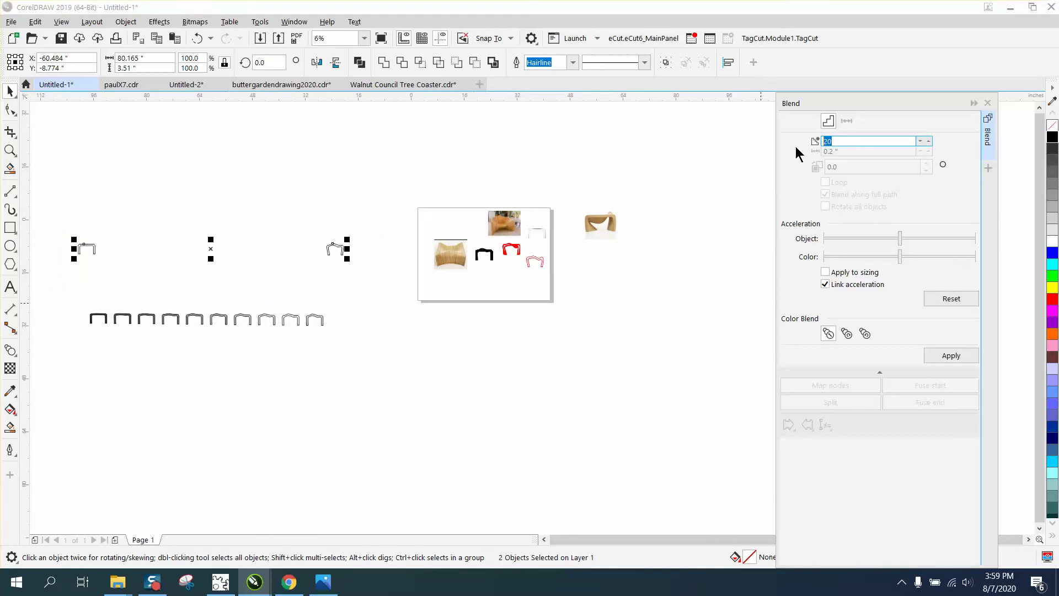
{"action": "left_click", "coordinate": [951, 356]}
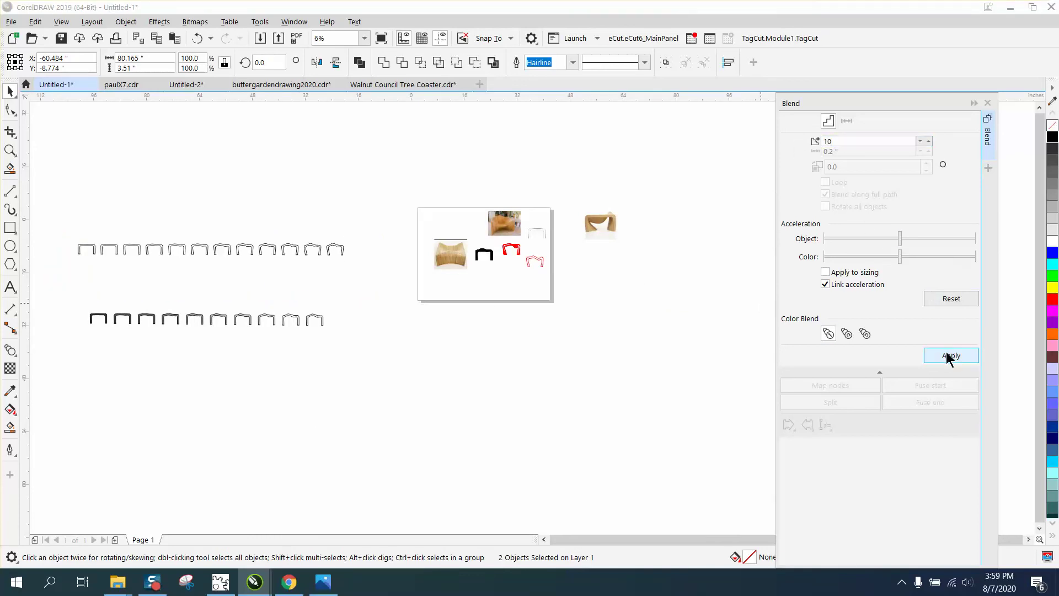
Examine how the leg slant and top curve change from profile to profile along the blended row
{"action": "left_click", "coordinate": [10, 150]}
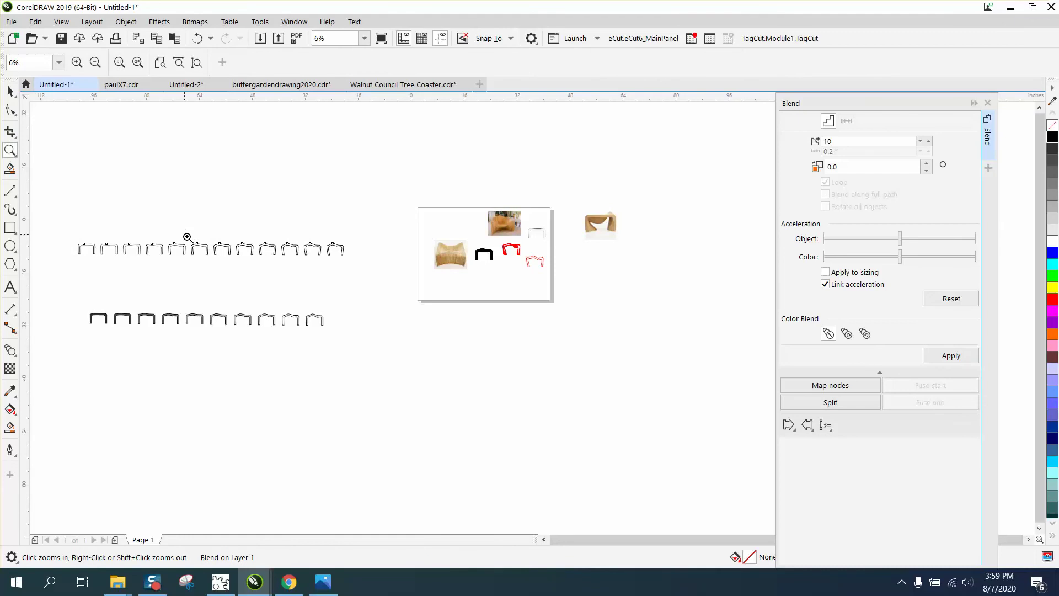
{"action": "left_click_drag", "start_coordinate": [187, 237], "coordinate": [376, 292]}
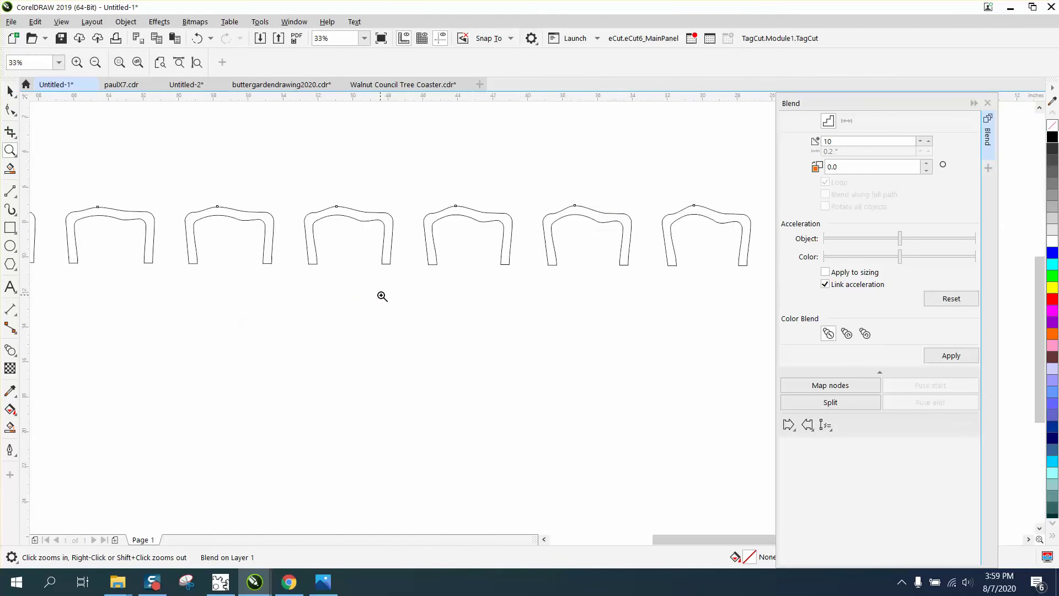
{"action": "right_click", "coordinate": [414, 298]}
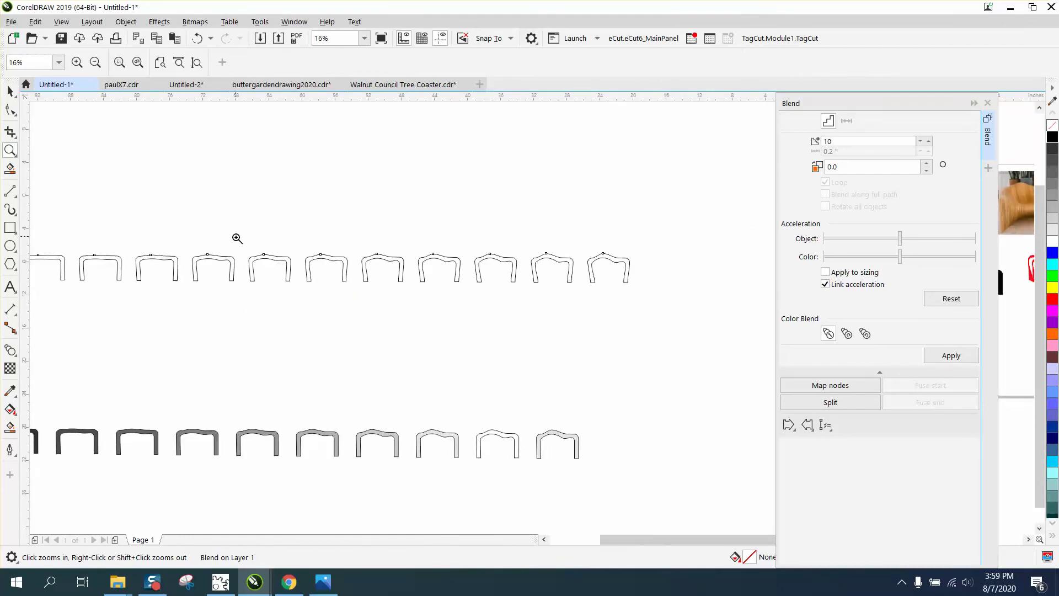
{"action": "left_click_drag", "start_coordinate": [237, 238], "coordinate": [386, 322]}
{"action": "right_click", "coordinate": [411, 322]}
{"action": "right_click", "coordinate": [443, 322]}
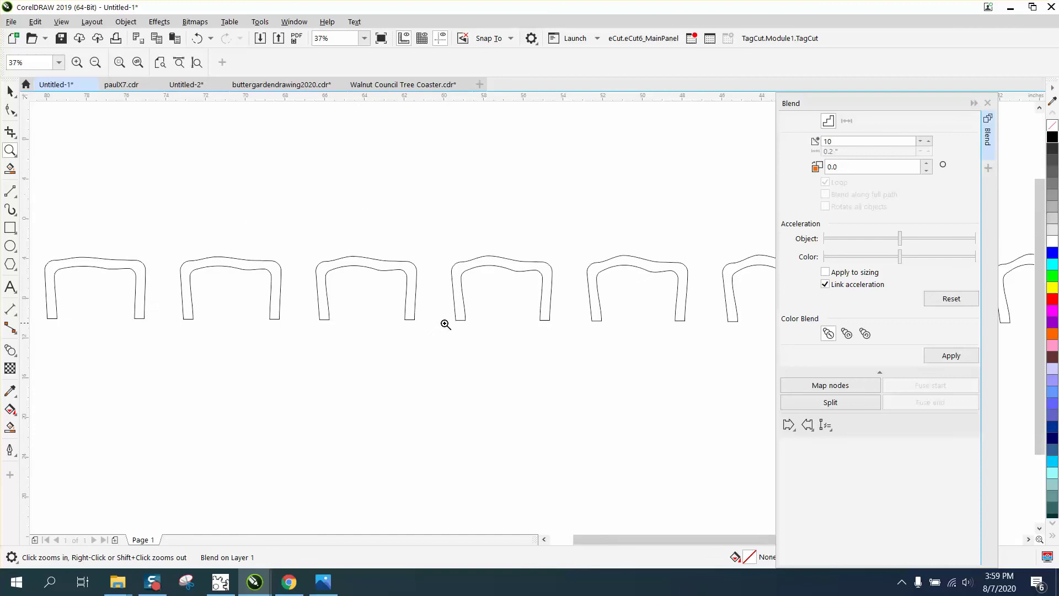
Move the black profile stack off the page to above the end of the blended row, and close the Blend settings
{"action": "left_click", "coordinate": [9, 92]}
{"action": "scroll", "coordinate": [326, 237], "scroll_direction": "down", "scroll_amount": 1}
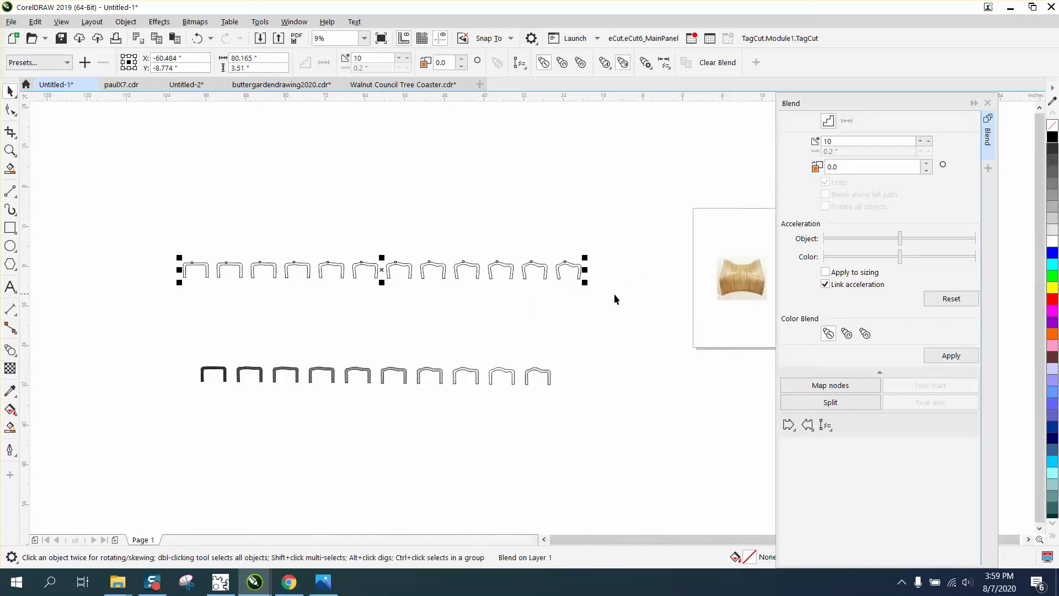
{"action": "scroll", "coordinate": [618, 295], "scroll_direction": "down", "scroll_amount": 1}
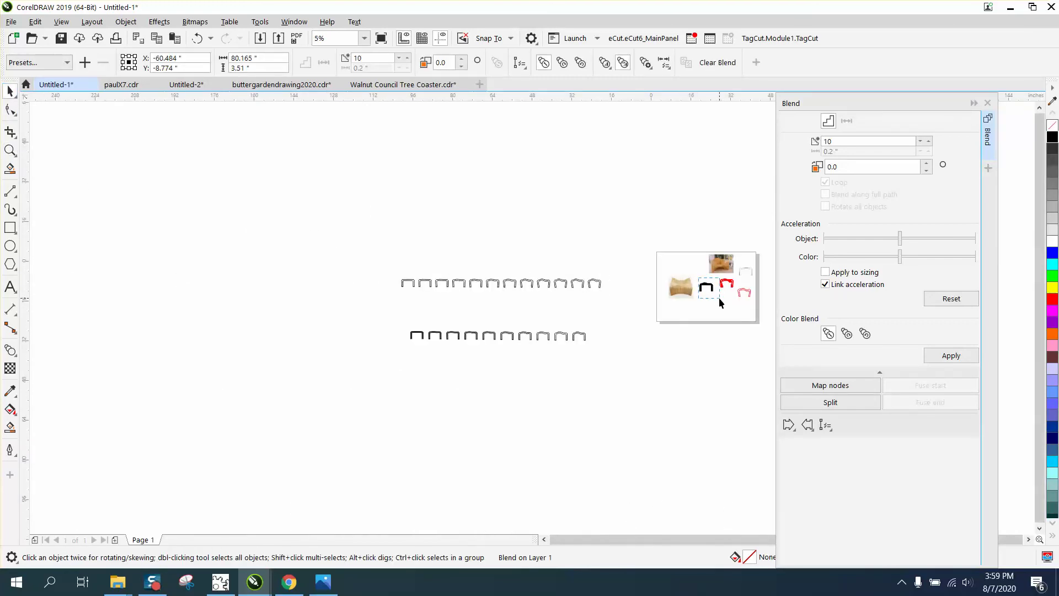
{"action": "left_click_drag", "start_coordinate": [719, 299], "coordinate": [588, 219]}
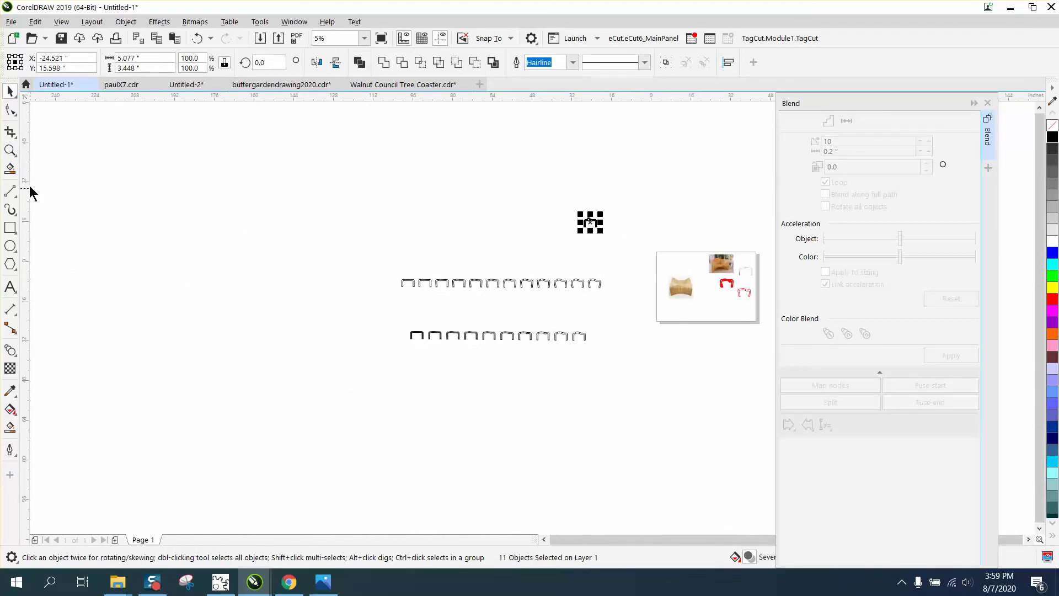
{"action": "left_click", "coordinate": [9, 150]}
{"action": "left_click_drag", "start_coordinate": [618, 332], "coordinate": [651, 339]}
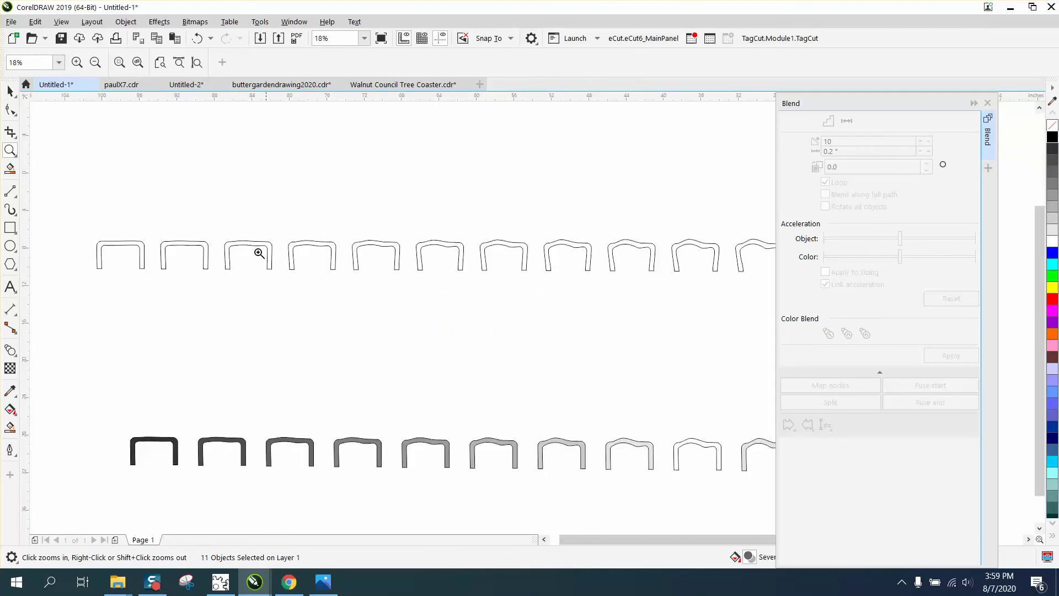
{"action": "left_click", "coordinate": [987, 102]}
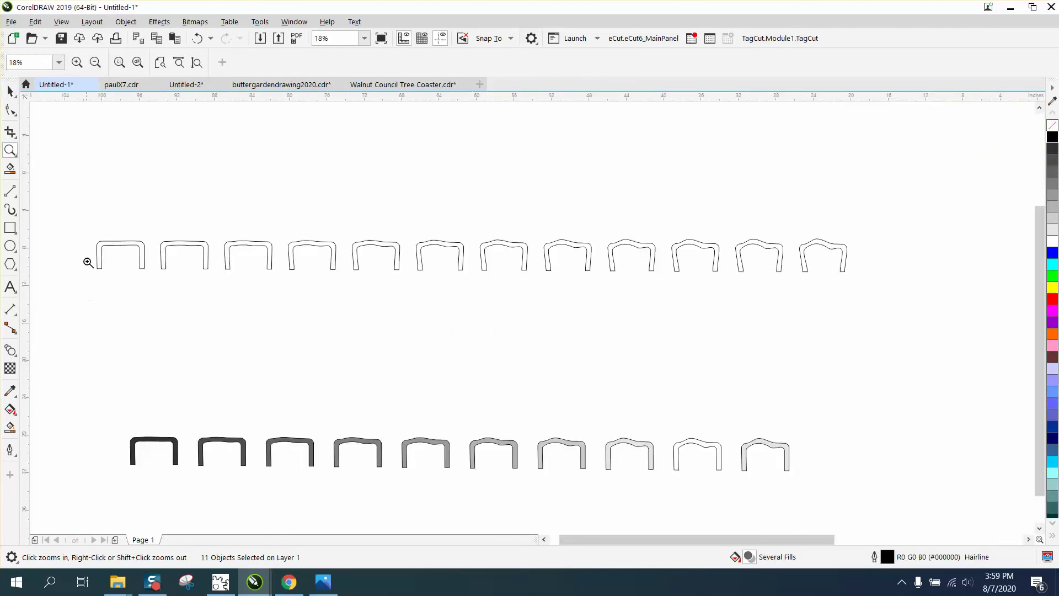
Select the first flat-topped profile in the blended row and fill it with black
{"action": "left_click", "coordinate": [11, 91]}
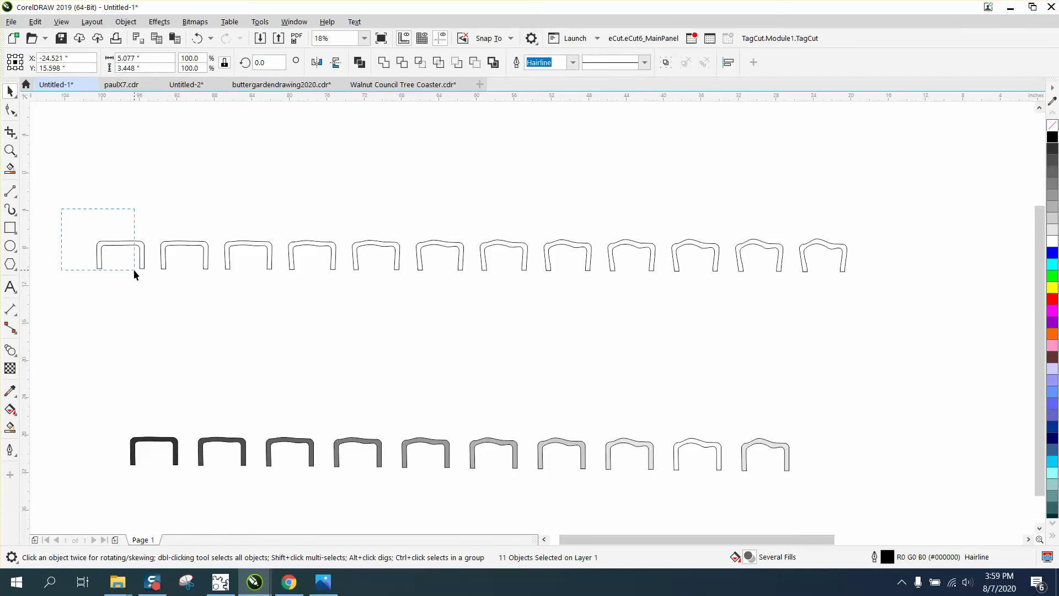
{"action": "left_click_drag", "start_coordinate": [134, 274], "coordinate": [147, 276]}
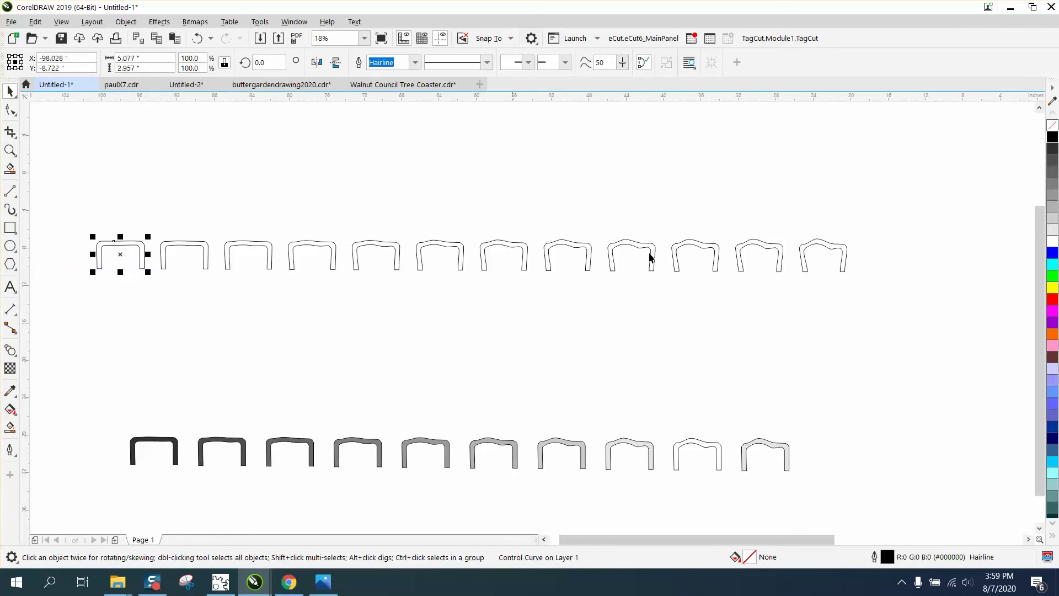
{"action": "left_click", "coordinate": [1054, 141]}
Try to fill the second profile of the blended row with dark gray (#4D4D4D), and undo the fill
{"action": "left_click", "coordinate": [208, 252]}
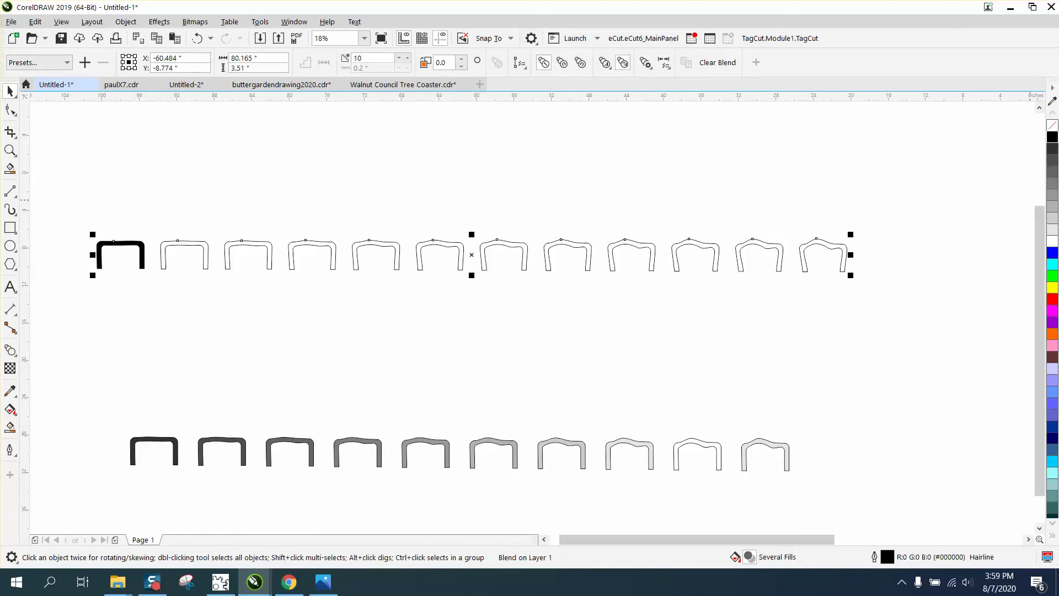
{"action": "left_click", "coordinate": [1052, 165]}
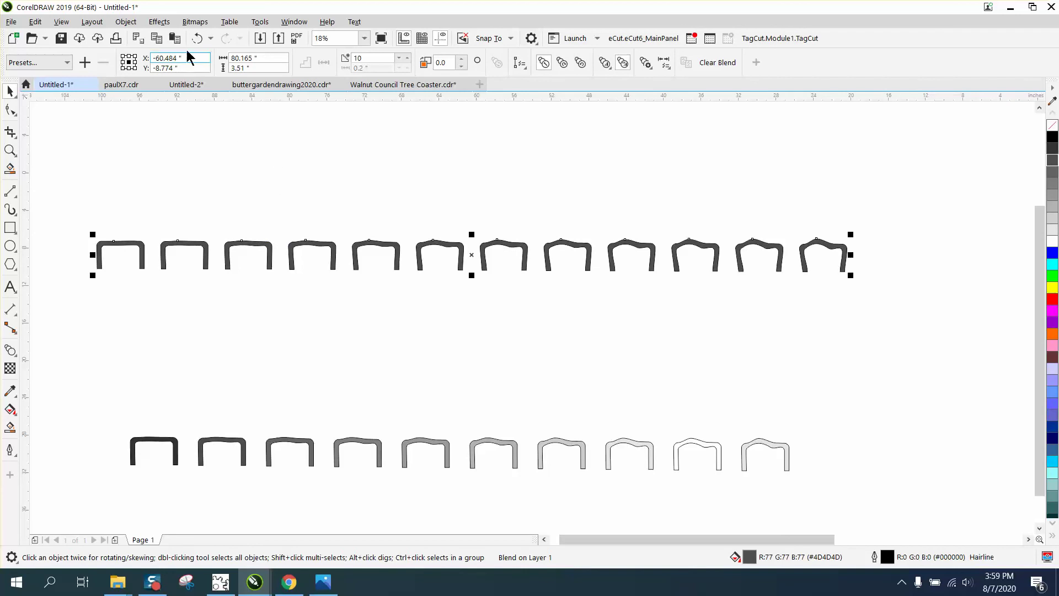
{"action": "left_click", "coordinate": [197, 38]}
{"action": "left_click", "coordinate": [195, 244]}
{"action": "left_click", "coordinate": [203, 248]}
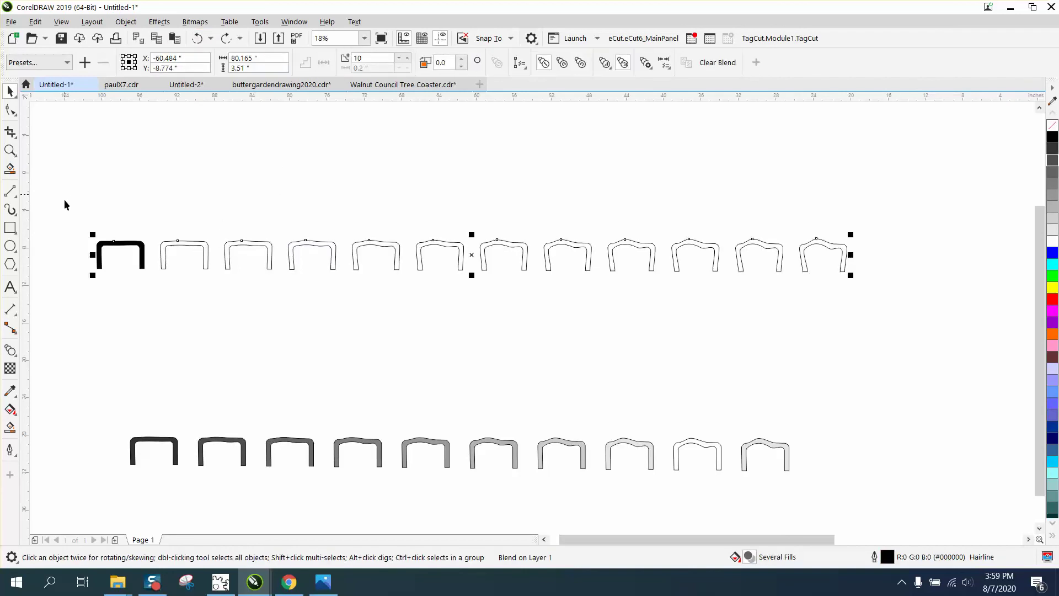
Break the upper row's blend apart and ungroup everything so that its twelve profiles are separate curves
{"action": "left_click_drag", "start_coordinate": [64, 199], "coordinate": [925, 327]}
{"action": "left_click", "coordinate": [125, 22]}
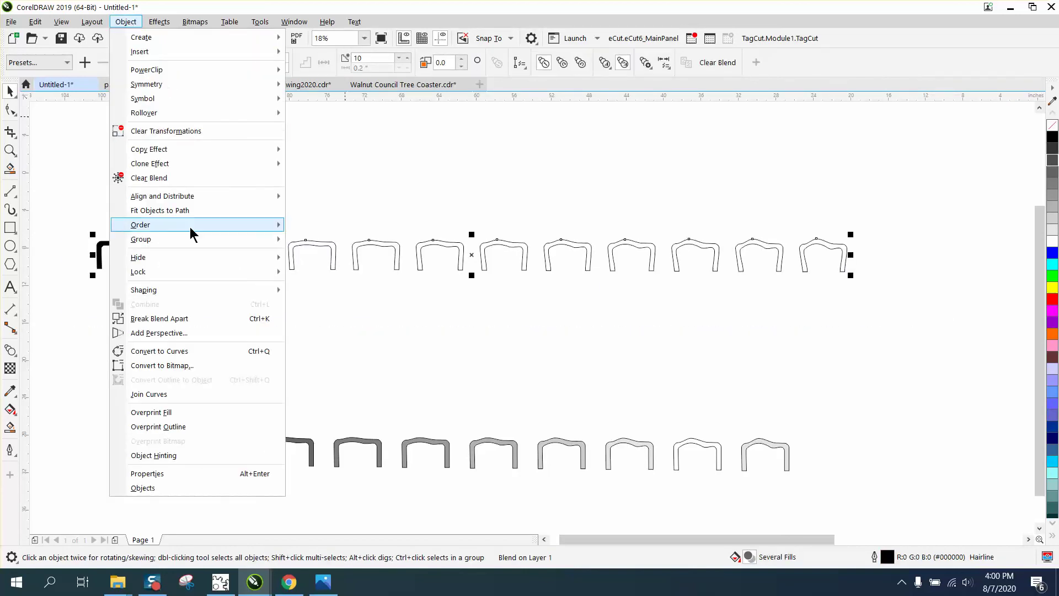
{"action": "left_click", "coordinate": [189, 318]}
{"action": "left_click_drag", "start_coordinate": [55, 199], "coordinate": [101, 239]}
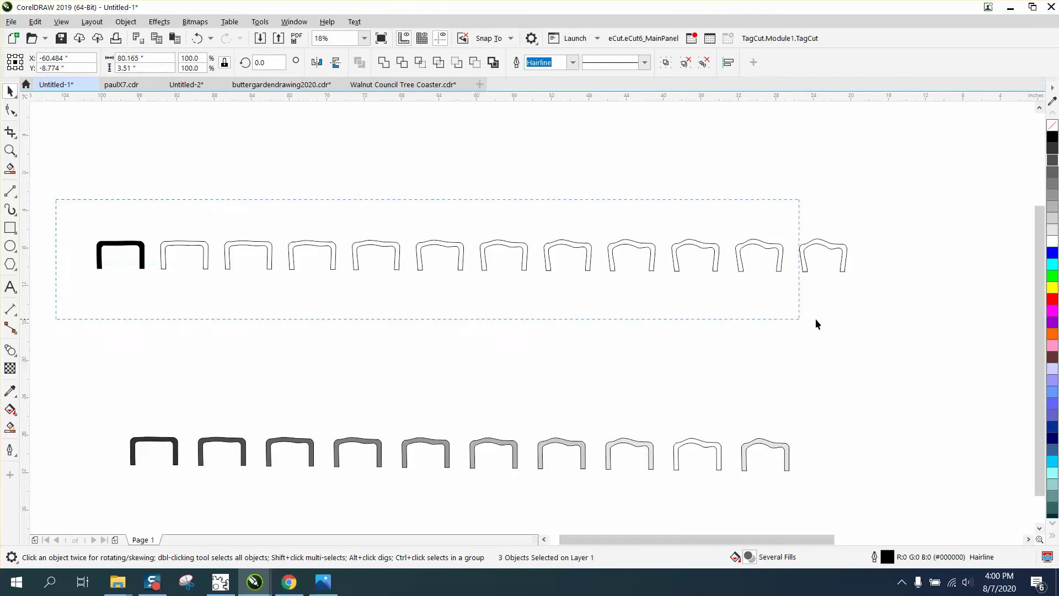
{"action": "left_click_drag", "start_coordinate": [816, 324], "coordinate": [861, 326]}
{"action": "left_click", "coordinate": [126, 21]}
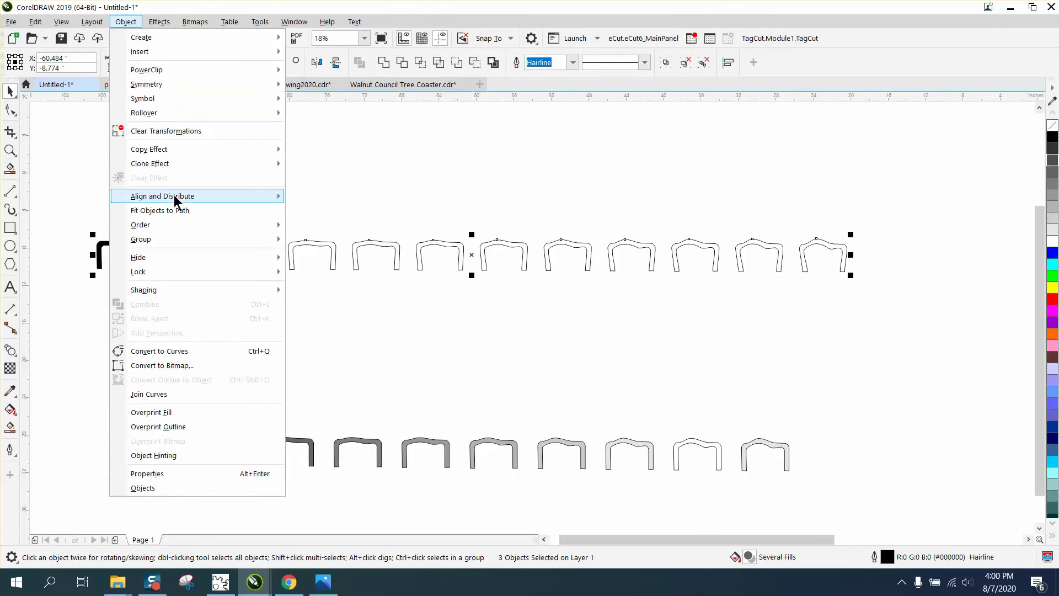
{"action": "mouse_move", "coordinate": [170, 239]}
{"action": "left_click", "coordinate": [321, 254]}
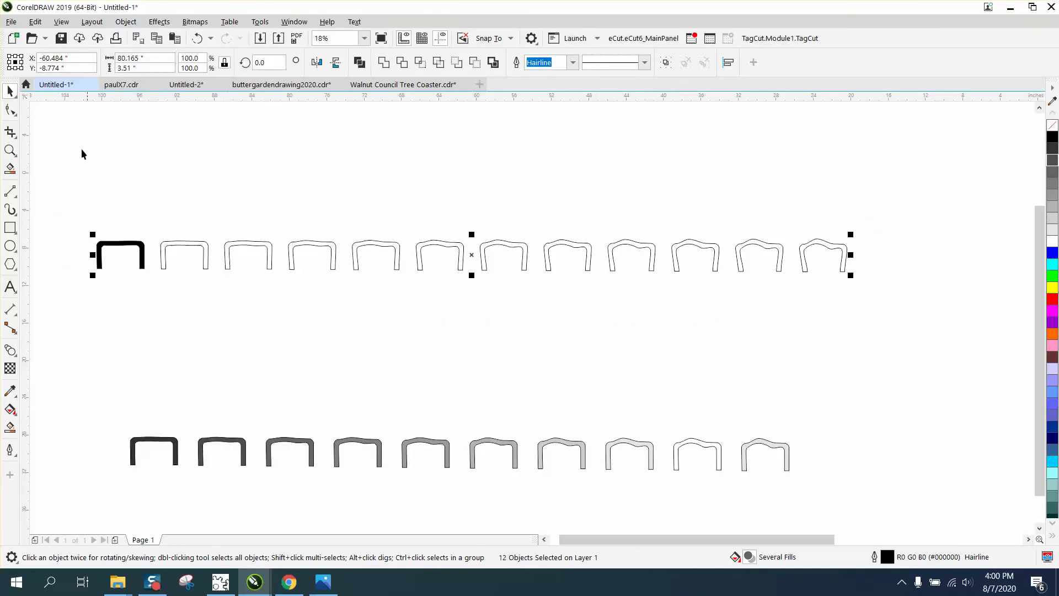
Fill the second profile of the upper row with #4D4D4D, the third with #666666, and the fourth and fifth with progressively lighter grays
{"action": "left_click", "coordinate": [156, 223]}
{"action": "left_click", "coordinate": [195, 241]}
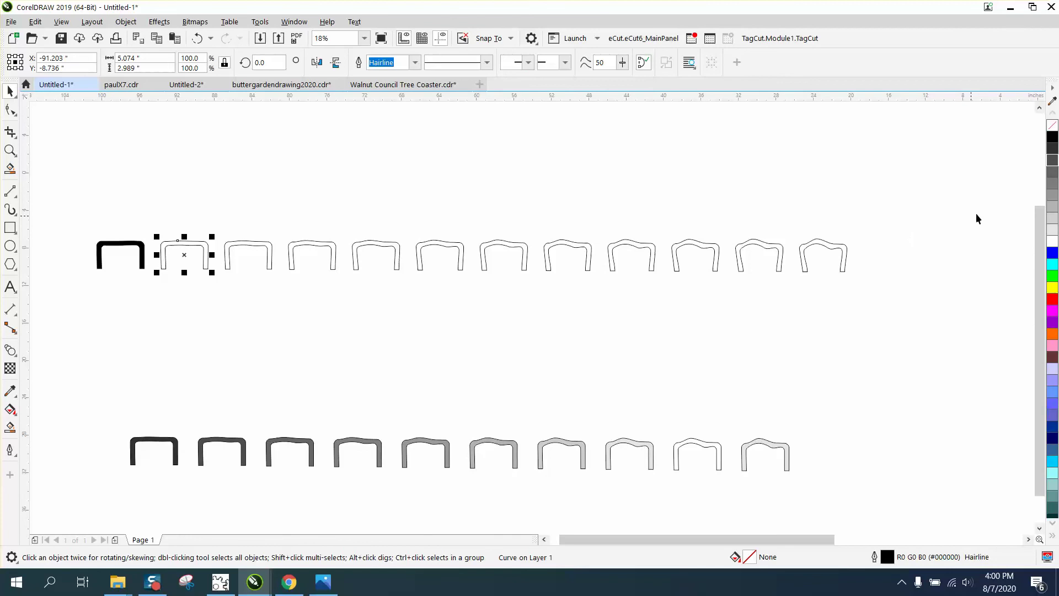
{"action": "left_click", "coordinate": [1052, 163]}
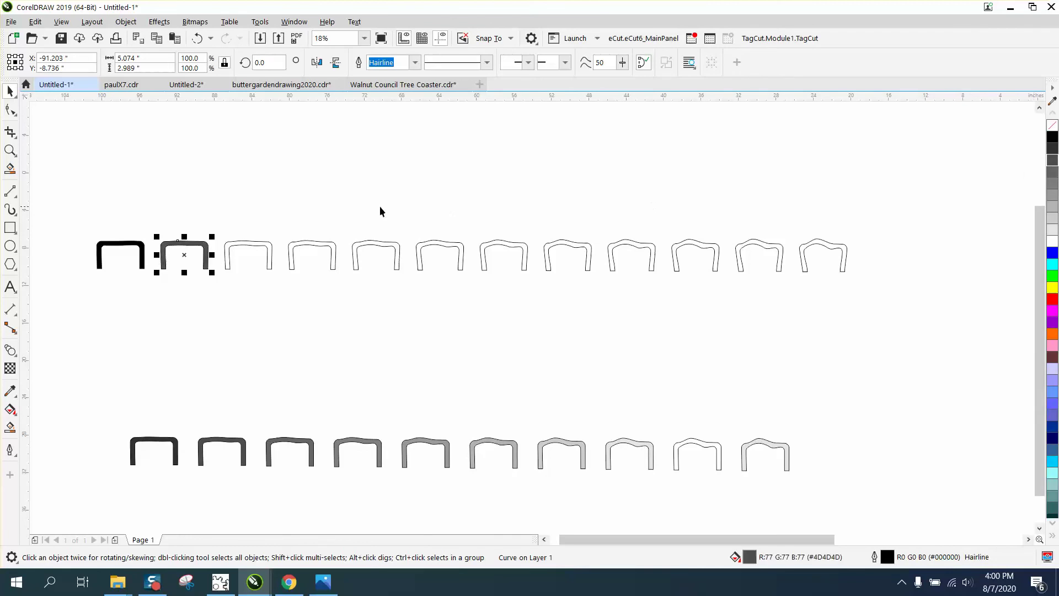
{"action": "left_click", "coordinate": [269, 250]}
{"action": "left_click", "coordinate": [1052, 175]}
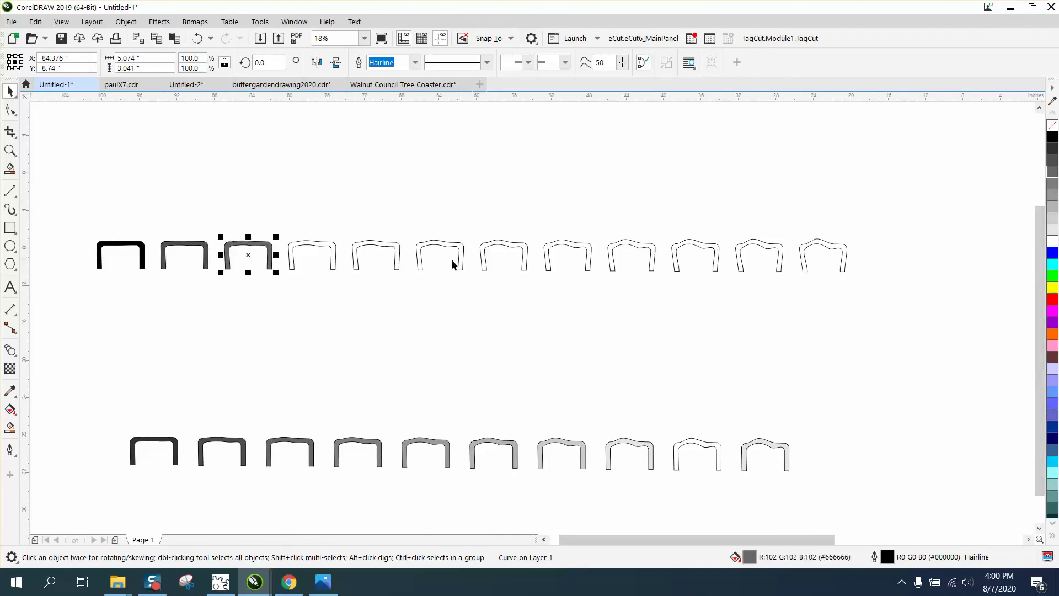
{"action": "left_click", "coordinate": [336, 257]}
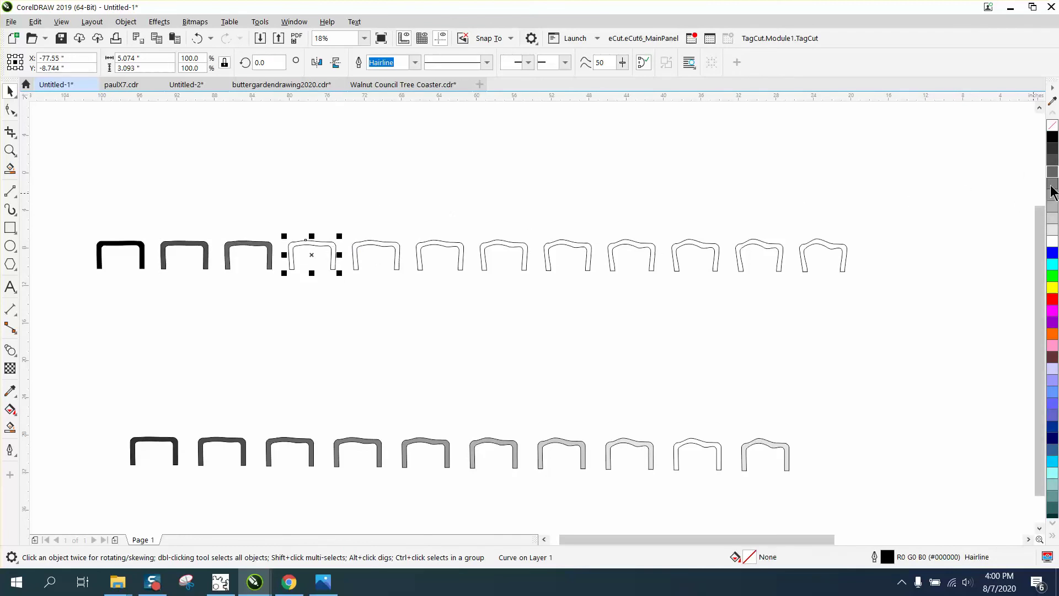
{"action": "left_click", "coordinate": [1052, 186]}
{"action": "left_click", "coordinate": [399, 258]}
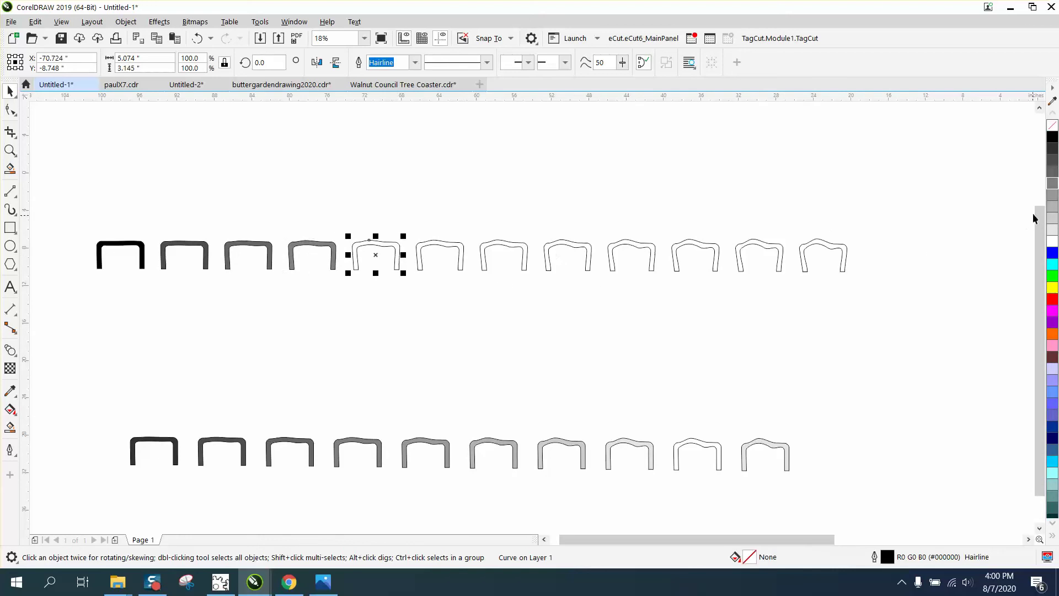
{"action": "left_click", "coordinate": [1051, 198]}
Fill the sixth profile with #B3B3B3, the seventh and eighth with light grays, the ninth with #E6E6E6, and the tenth with white
{"action": "left_click", "coordinate": [463, 259]}
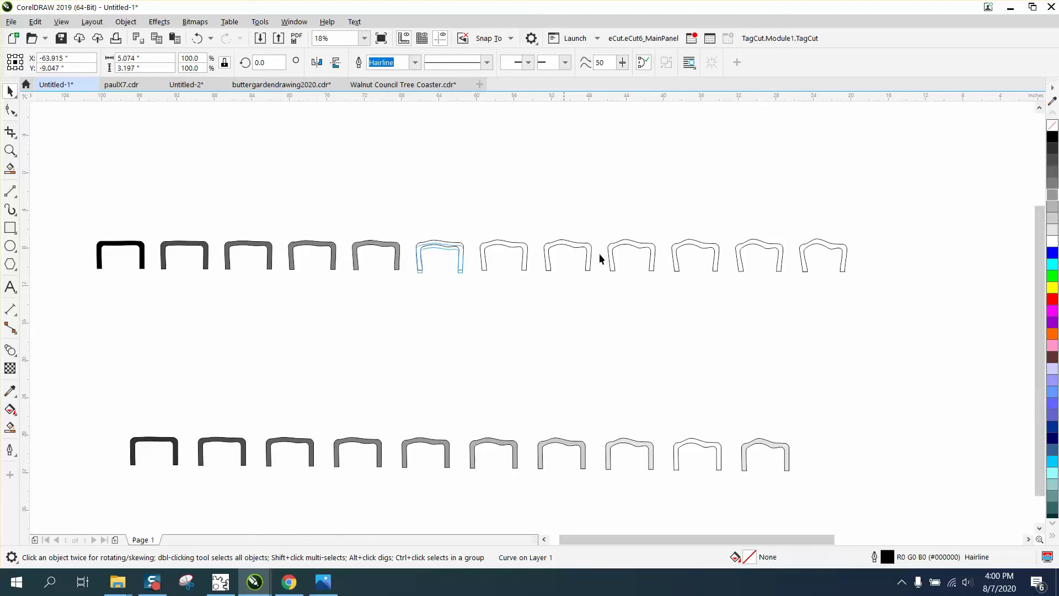
{"action": "left_click", "coordinate": [1052, 210]}
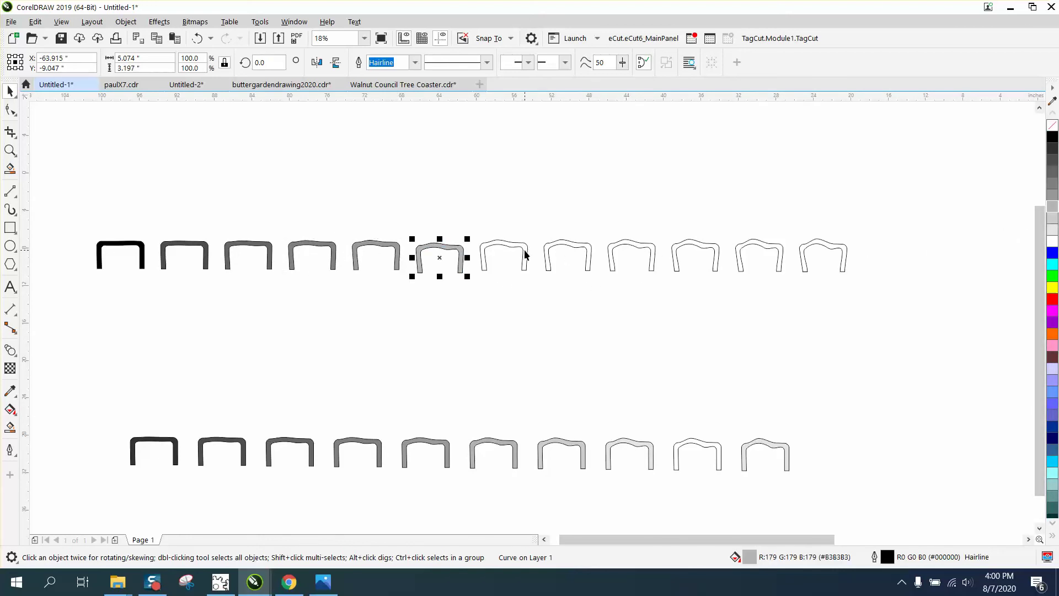
{"action": "left_click", "coordinate": [525, 252]}
{"action": "left_click", "coordinate": [1053, 220]}
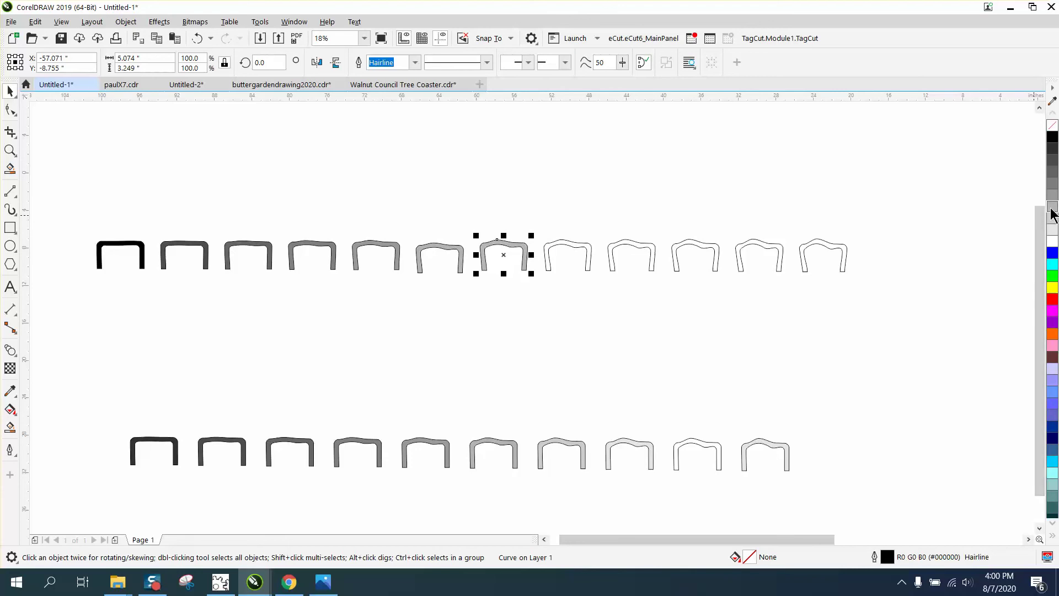
{"action": "left_click", "coordinate": [582, 253]}
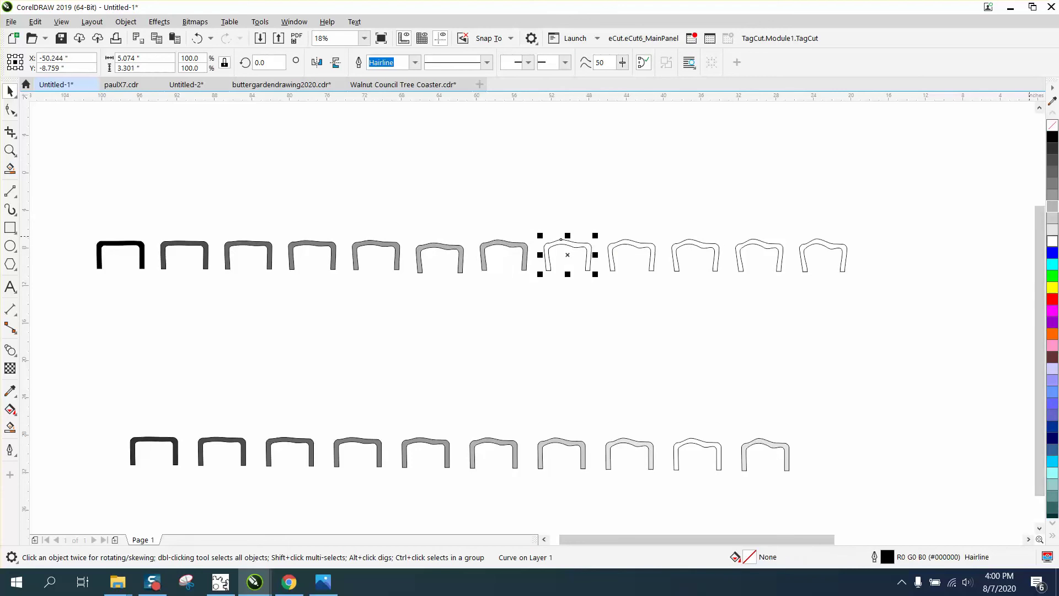
{"action": "left_click", "coordinate": [1052, 231]}
{"action": "left_click", "coordinate": [655, 248]}
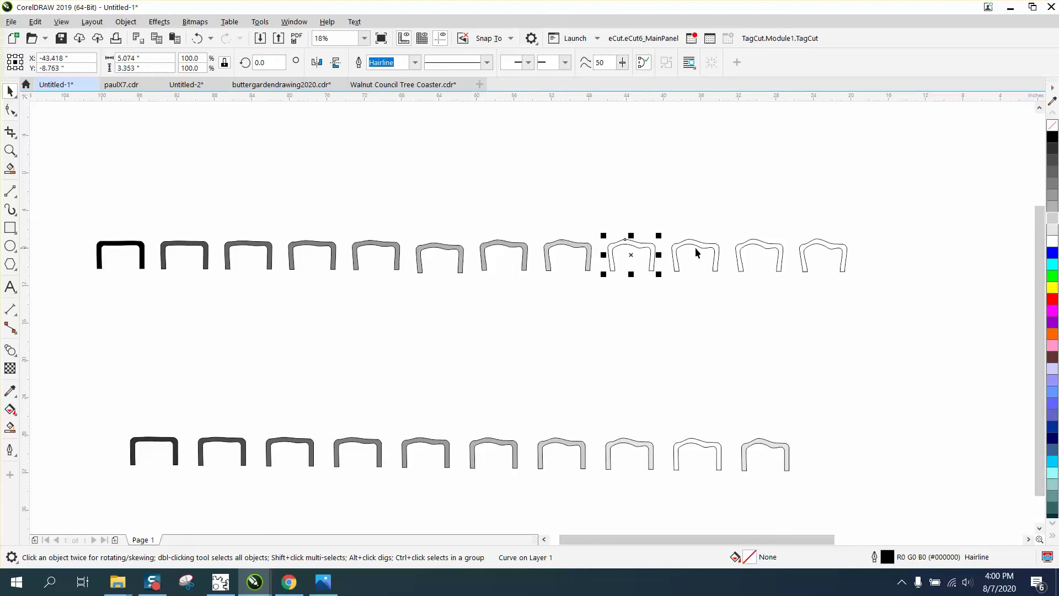
{"action": "left_click", "coordinate": [1051, 230]}
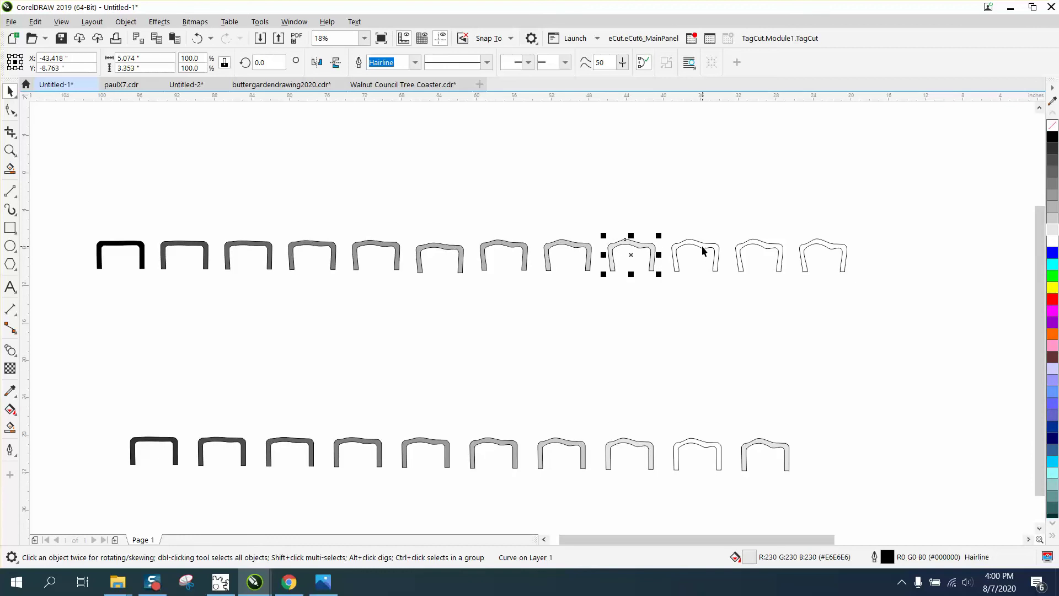
{"action": "left_click", "coordinate": [702, 247]}
{"action": "left_click", "coordinate": [1052, 241]}
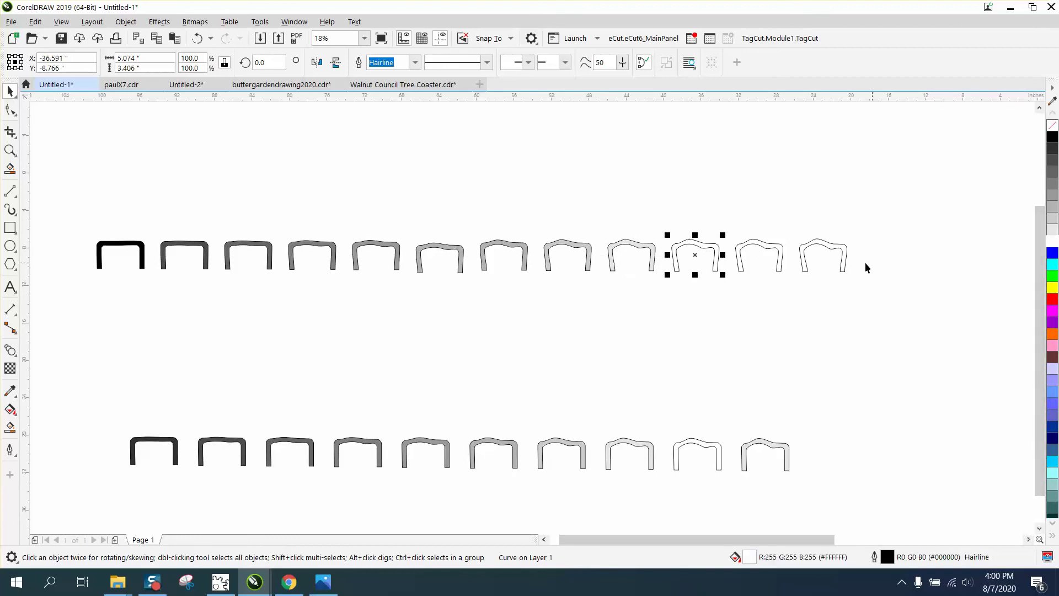
Fill the eleventh profile of the upper row with black and the last one with light gray (#CCCCCC)
{"action": "left_click", "coordinate": [757, 251]}
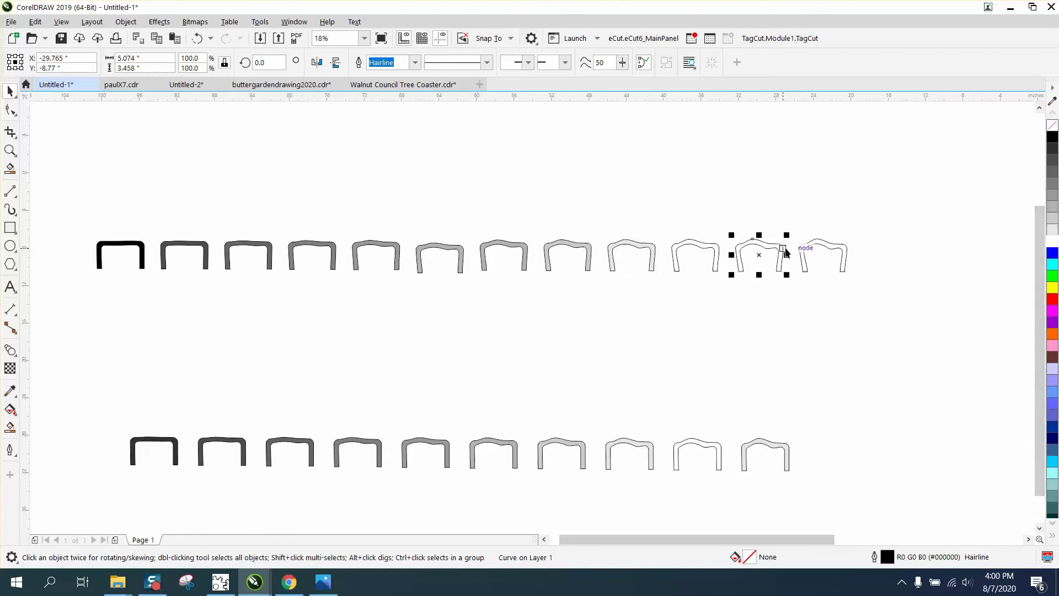
{"action": "left_click", "coordinate": [1052, 137]}
{"action": "left_click", "coordinate": [843, 250]}
{"action": "left_click", "coordinate": [1052, 218]}
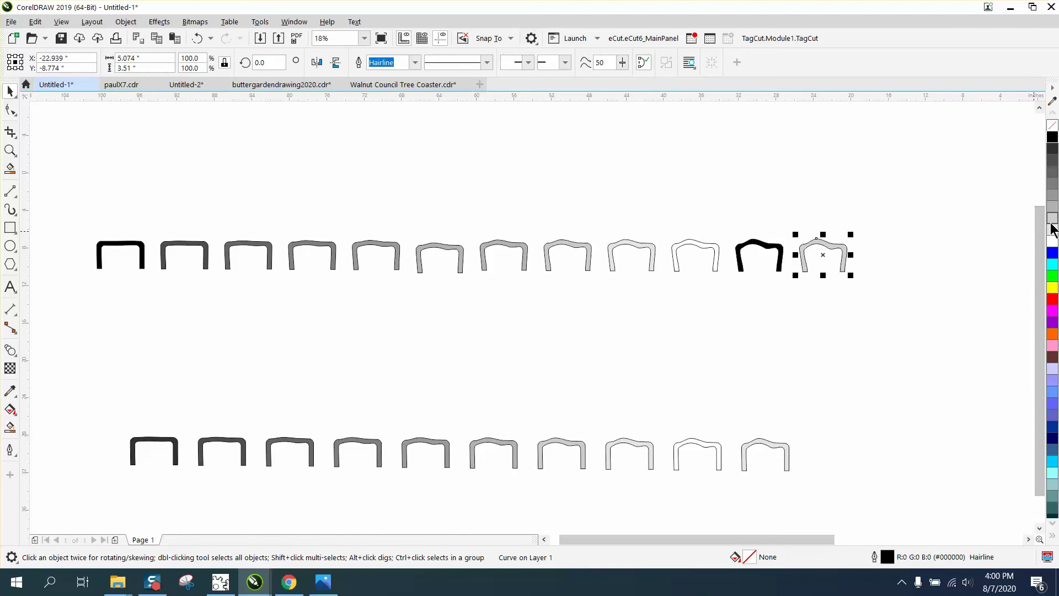
Select all twelve shaded profiles of the upper row and stack them at the center of the page
{"action": "left_click_drag", "start_coordinate": [80, 213], "coordinate": [221, 275]}
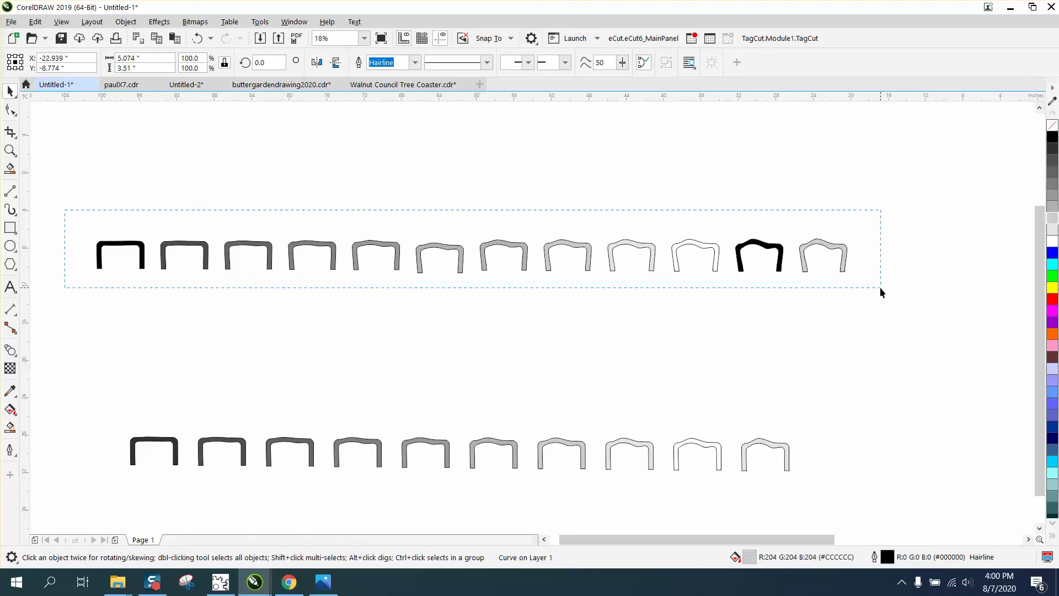
{"action": "left_click_drag", "start_coordinate": [881, 292], "coordinate": [882, 294]}
{"action": "key", "text": "p"}
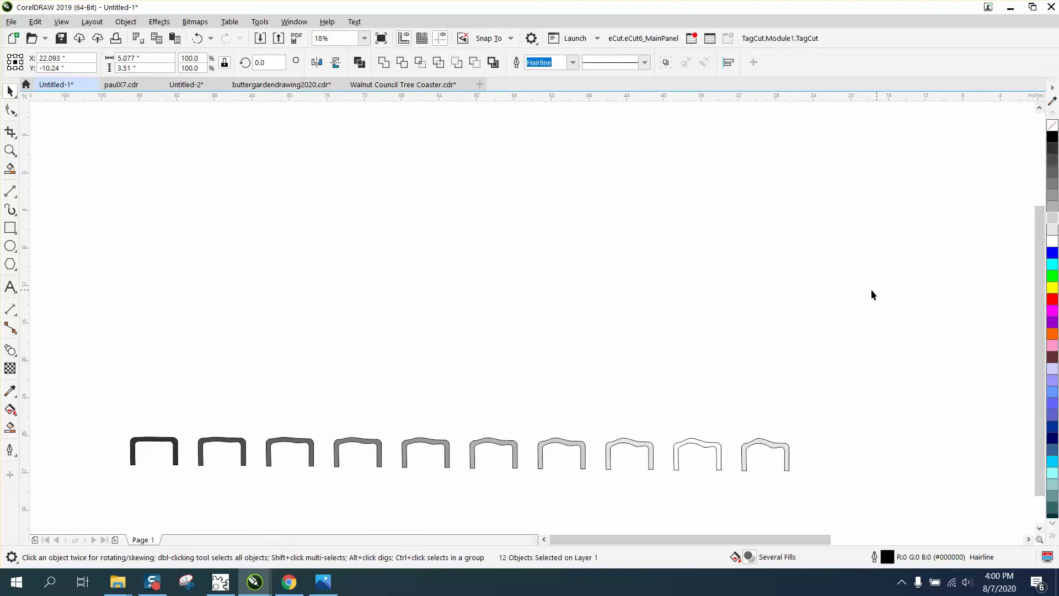
Align the twelve stacked profiles along their bottom edges so the feet are level
{"action": "scroll", "coordinate": [691, 297], "scroll_direction": "down", "scroll_amount": 3}
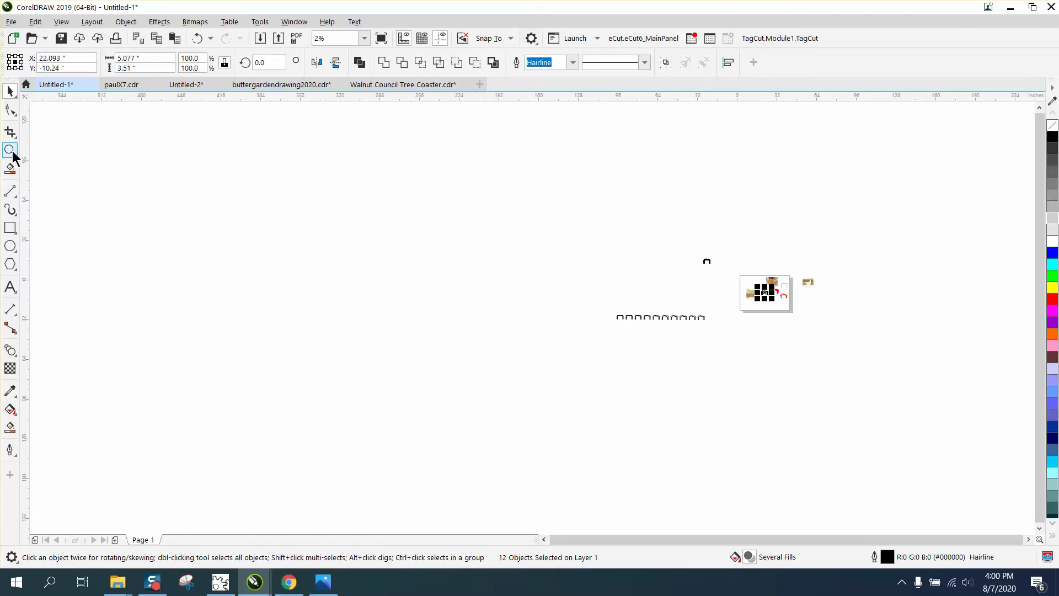
{"action": "left_click", "coordinate": [10, 150]}
{"action": "left_click_drag", "start_coordinate": [780, 303], "coordinate": [806, 307]}
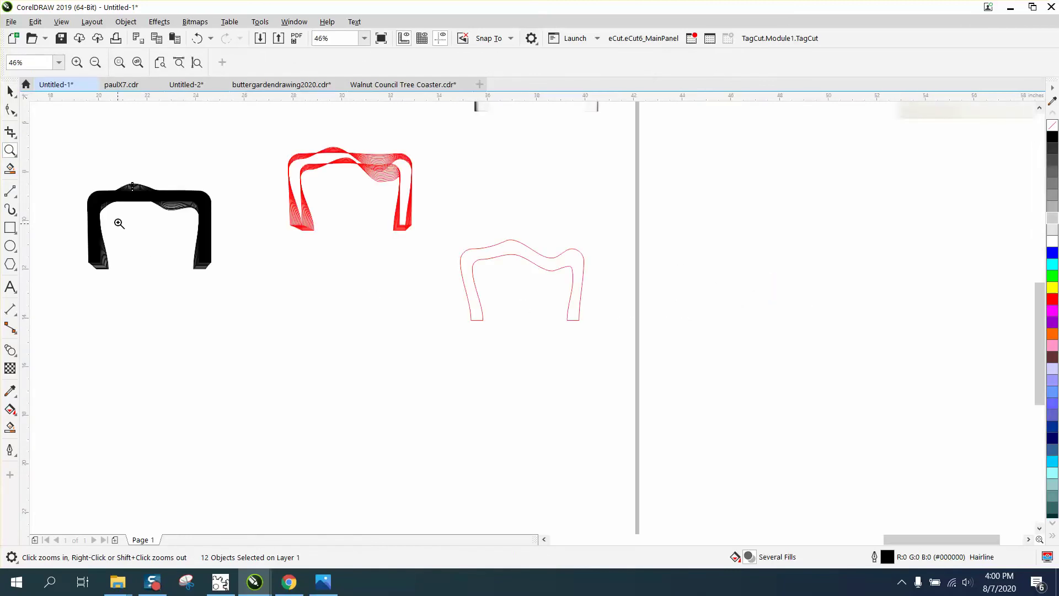
{"action": "left_click_drag", "start_coordinate": [86, 188], "coordinate": [321, 303]}
{"action": "scroll", "coordinate": [441, 330], "scroll_direction": "down", "scroll_amount": 1}
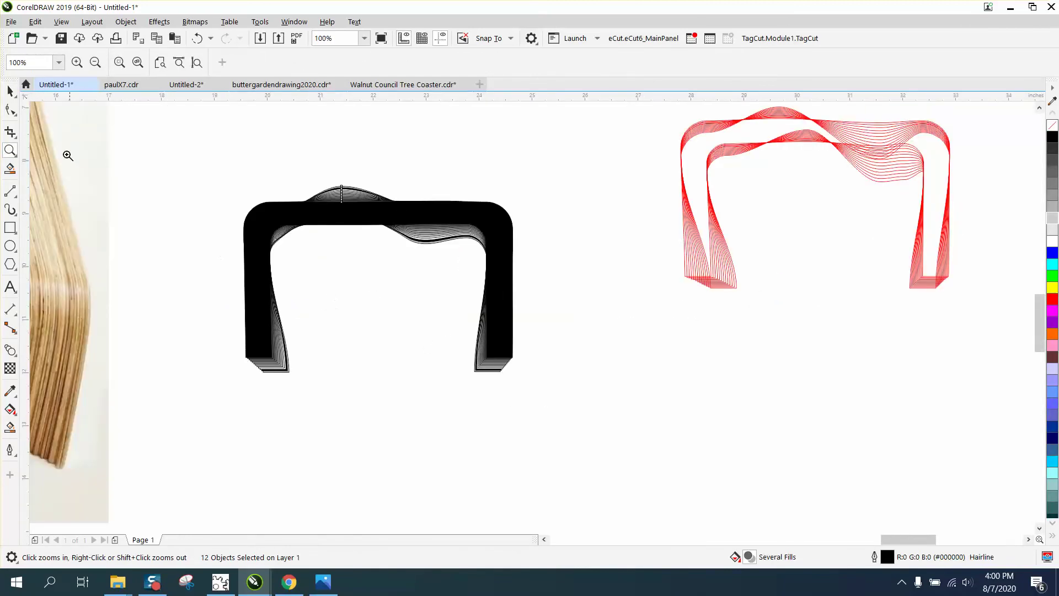
{"action": "left_click", "coordinate": [10, 92]}
{"action": "left_click_drag", "start_coordinate": [187, 158], "coordinate": [584, 401]}
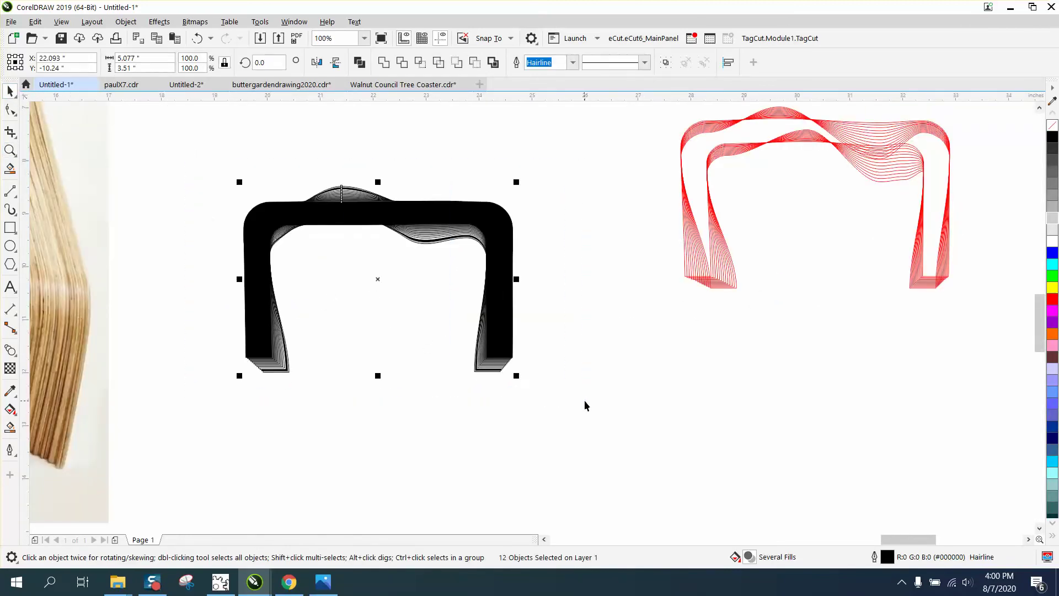
{"action": "key", "text": "b"}
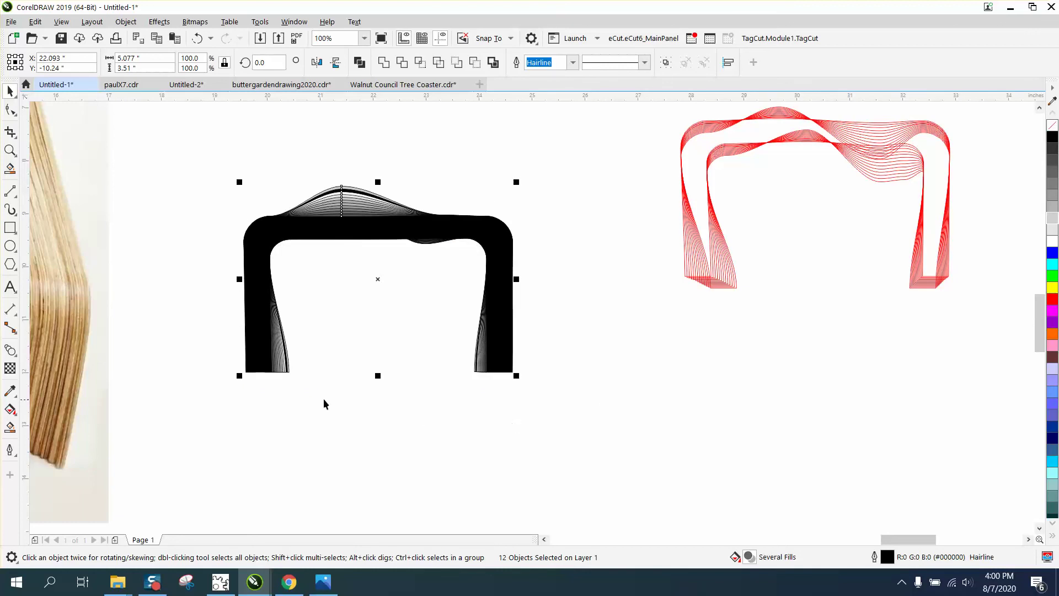
Mirror the bottom-aligned stack of twelve profiles horizontally and inspect its layered curves up close
{"action": "left_click", "coordinate": [10, 150]}
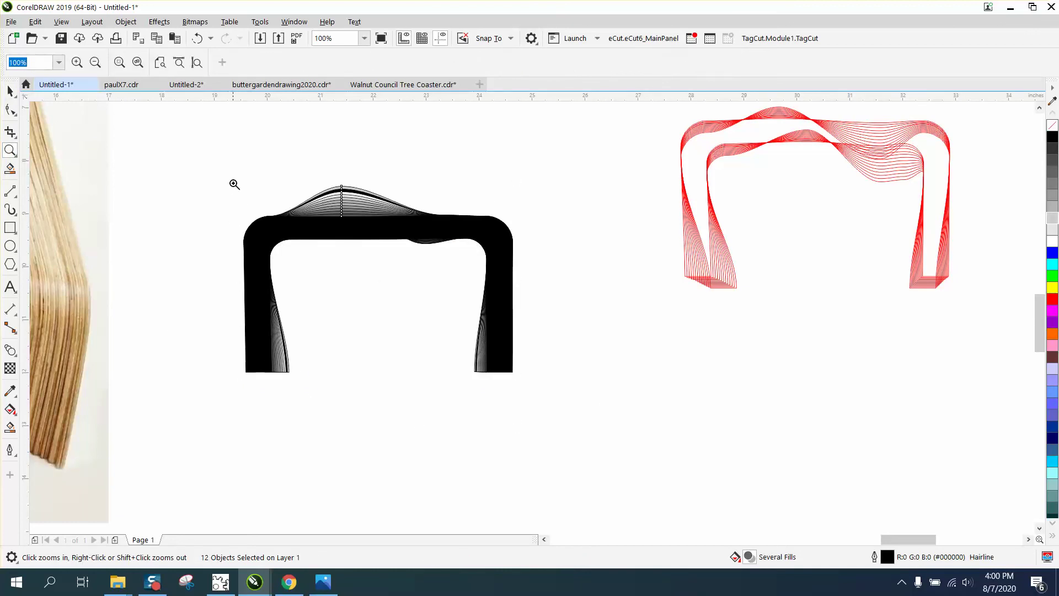
{"action": "left_click_drag", "start_coordinate": [238, 178], "coordinate": [633, 411]}
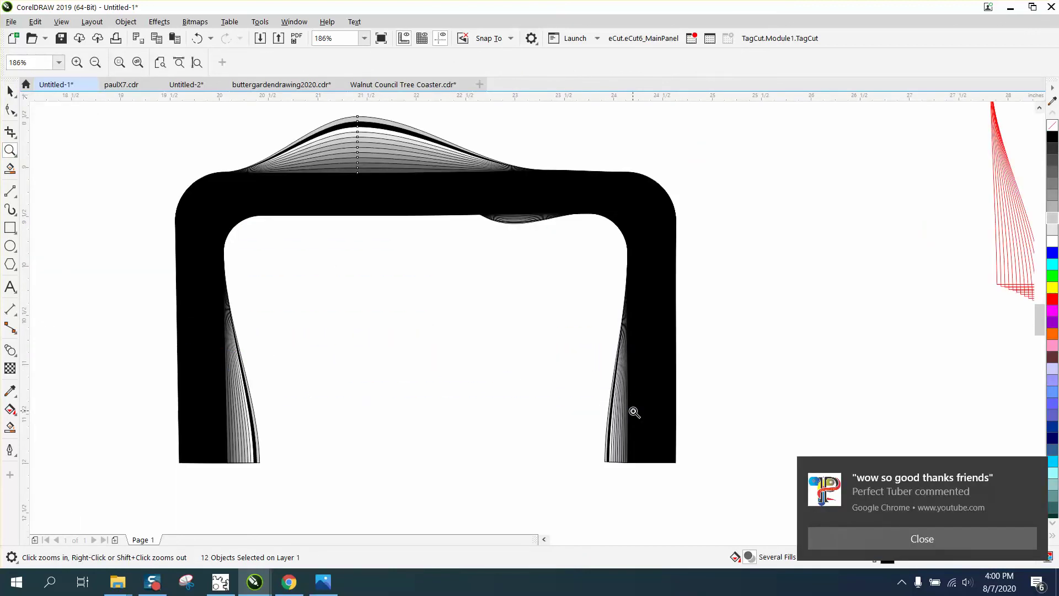
{"action": "scroll", "coordinate": [343, 301], "scroll_direction": "down", "scroll_amount": 1}
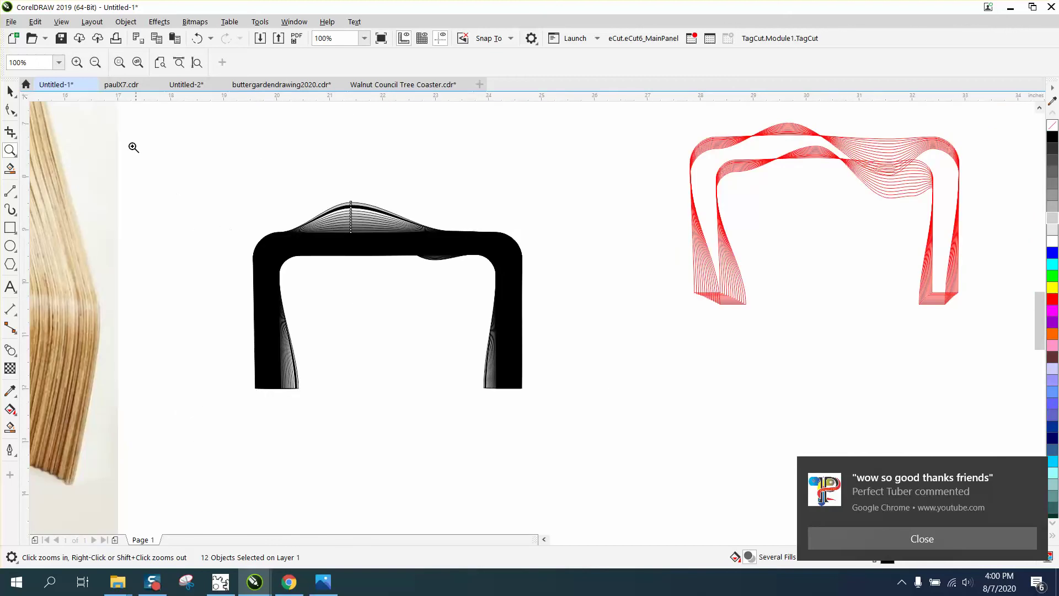
{"action": "left_click", "coordinate": [10, 91]}
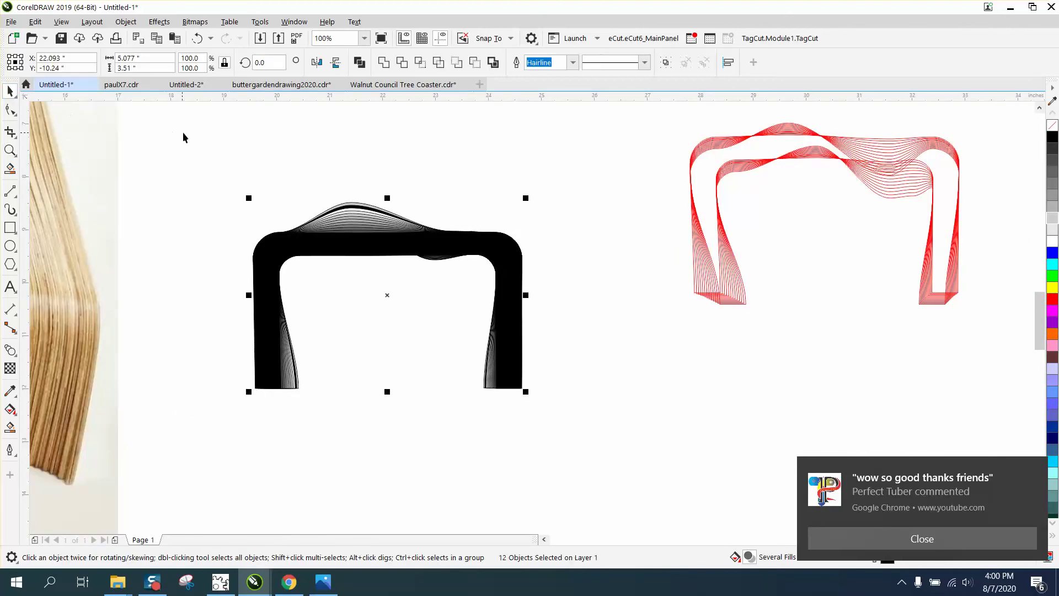
{"action": "left_click", "coordinate": [317, 63]}
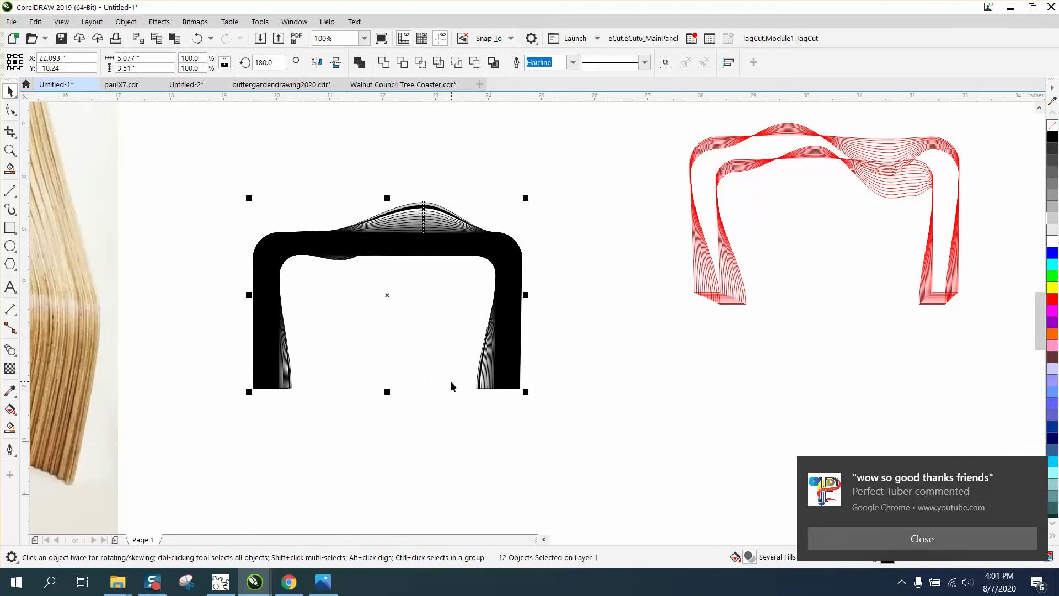
{"action": "scroll", "coordinate": [454, 379], "scroll_direction": "down", "scroll_amount": 2}
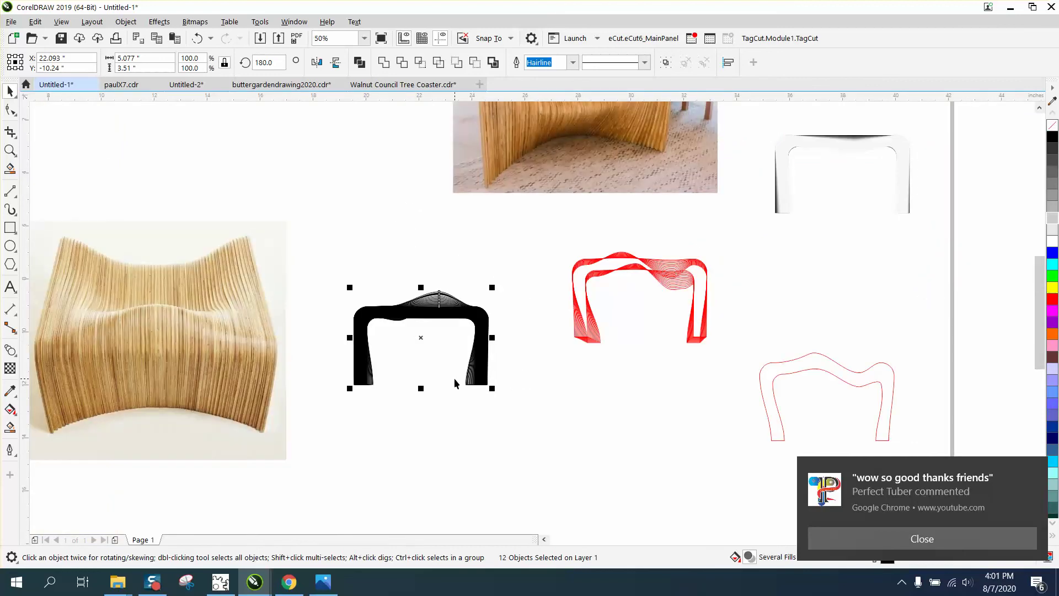
{"action": "left_click", "coordinate": [10, 150]}
{"action": "left_click_drag", "start_coordinate": [340, 288], "coordinate": [543, 390]}
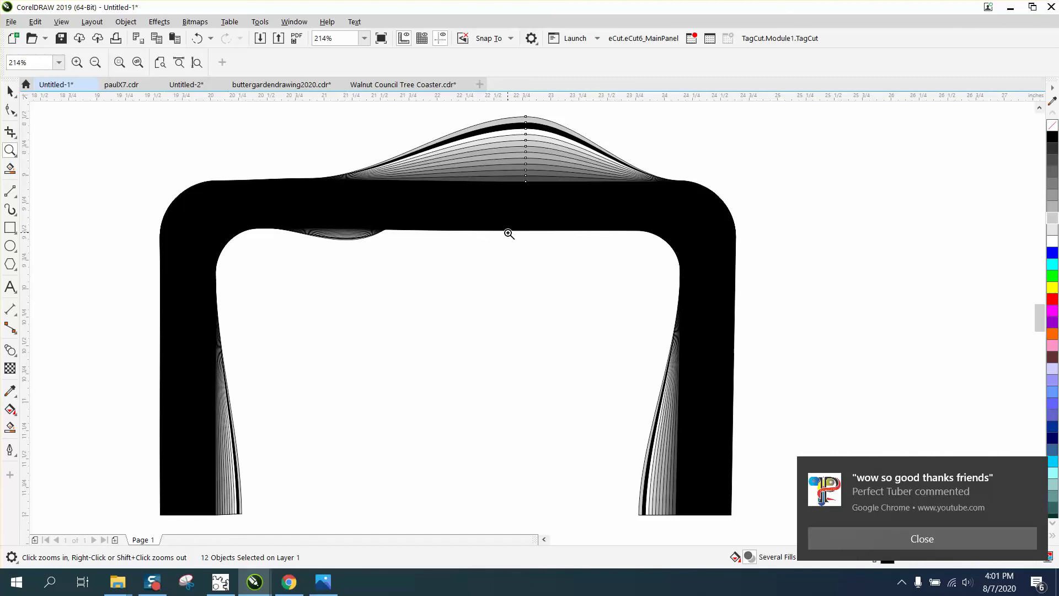
{"action": "scroll", "coordinate": [508, 234], "scroll_direction": "down", "scroll_amount": 1}
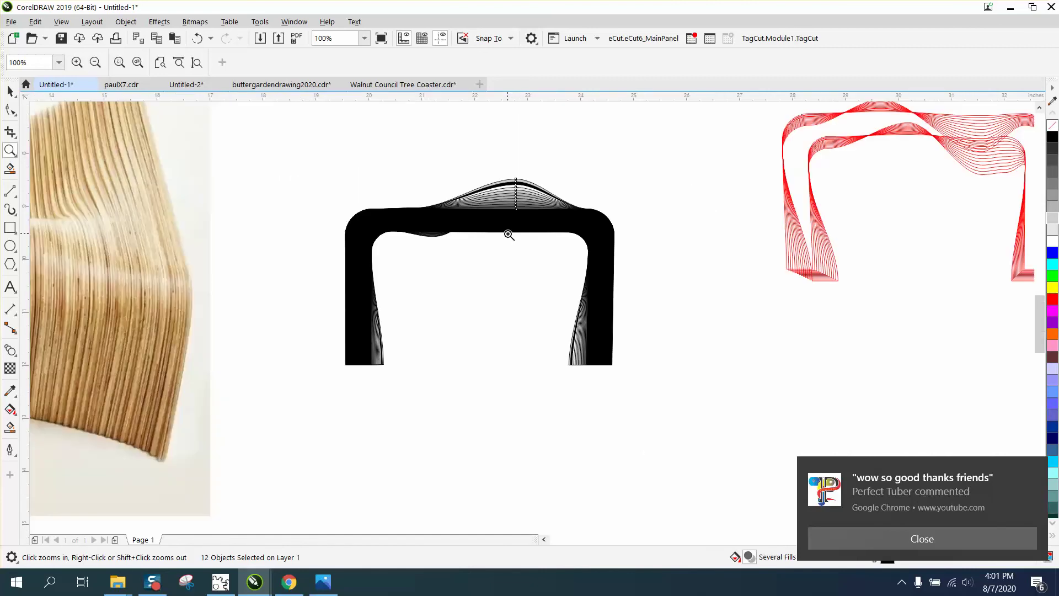